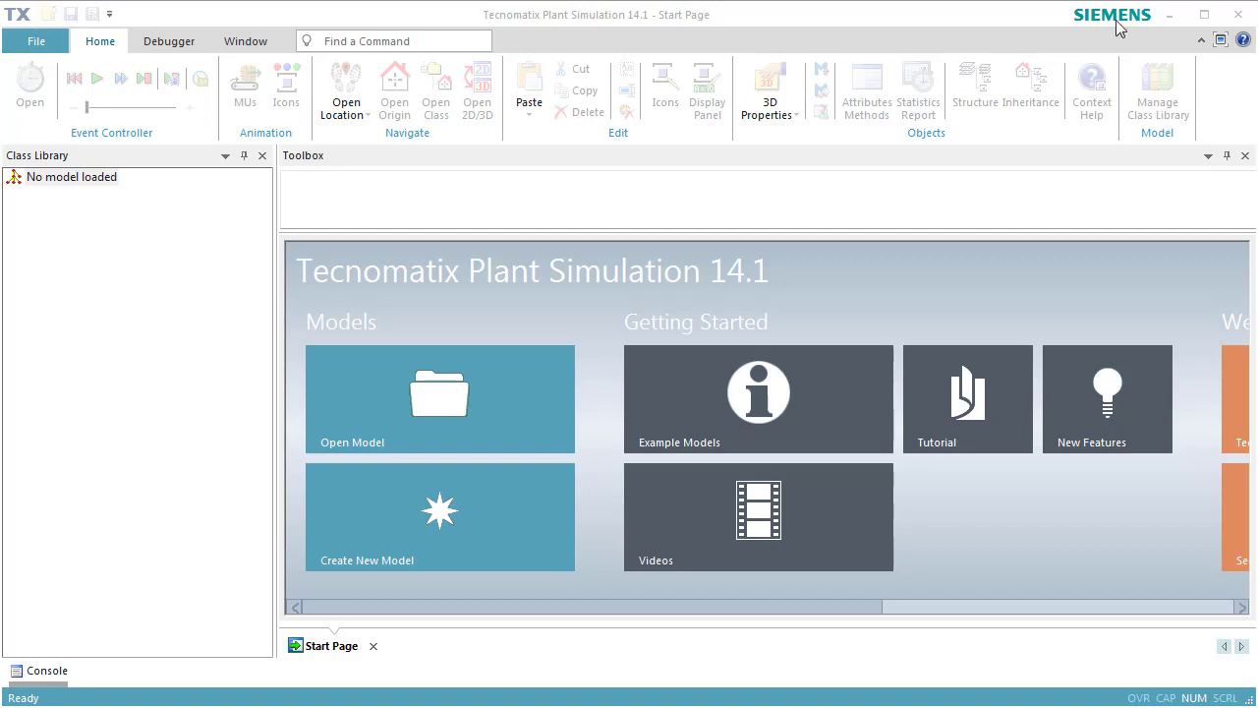
Create a new 3D model and set up its frame in planning view in a maximized window.
click(399, 525)
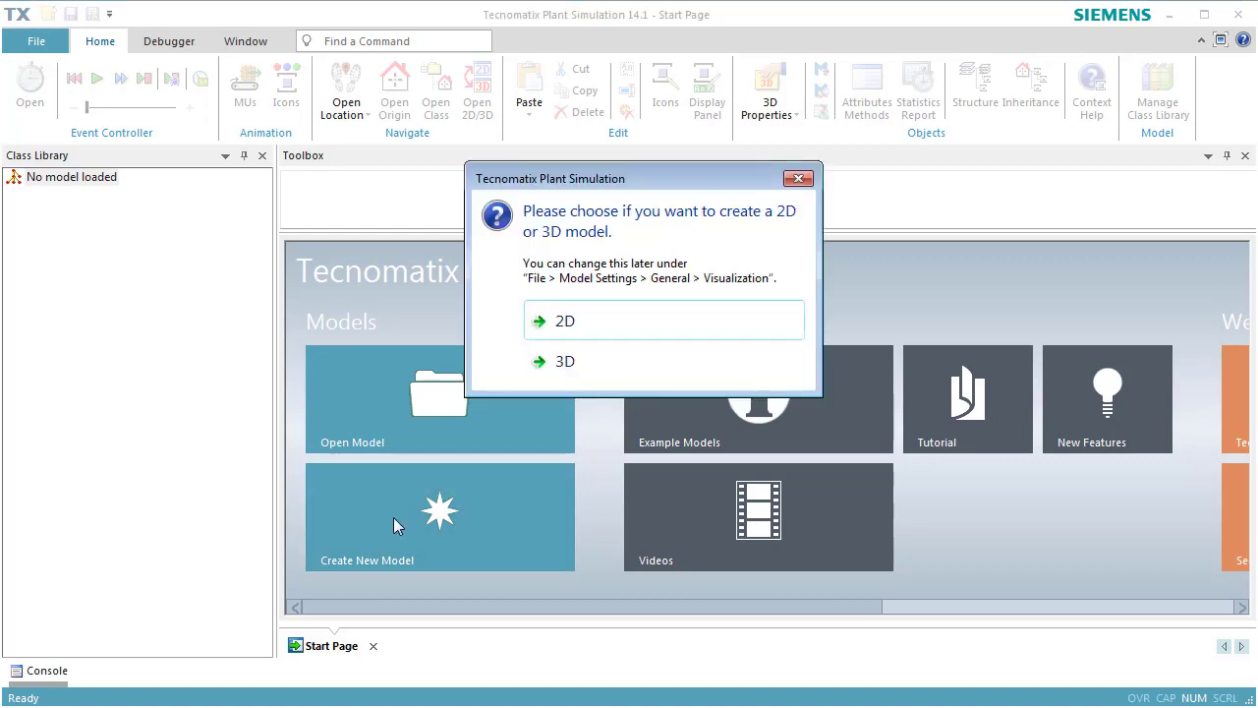
click(568, 362)
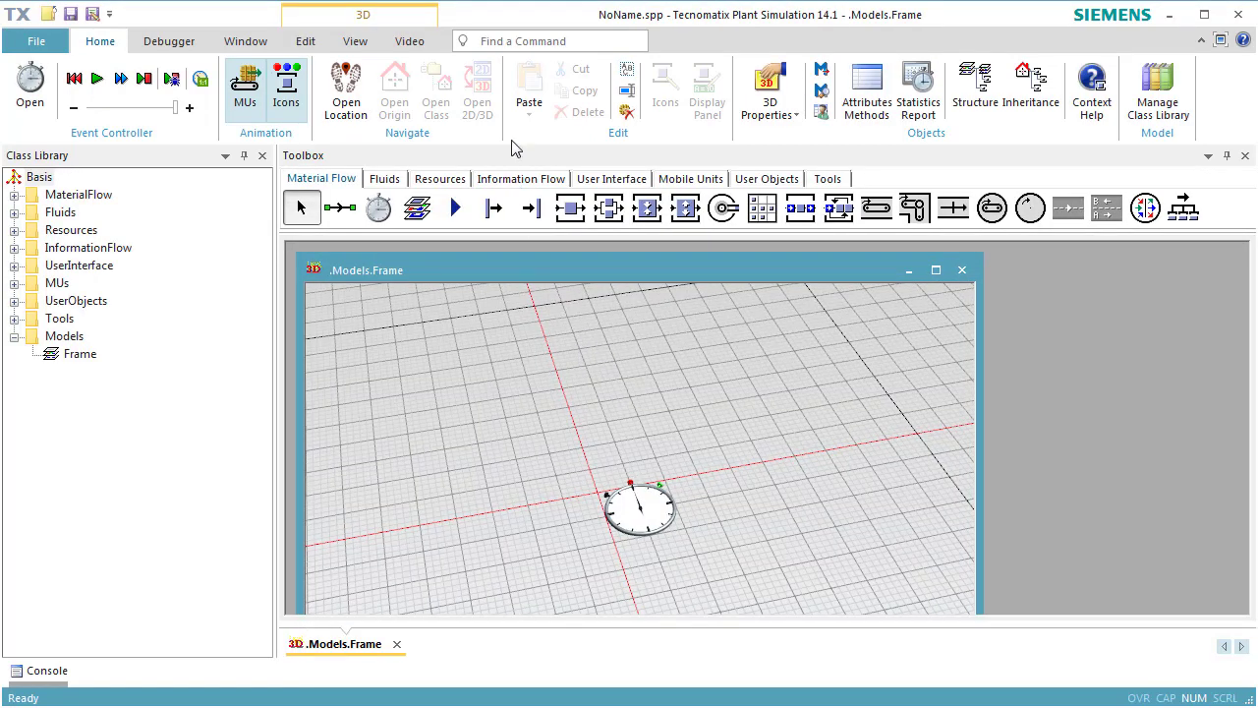
click(364, 42)
click(562, 106)
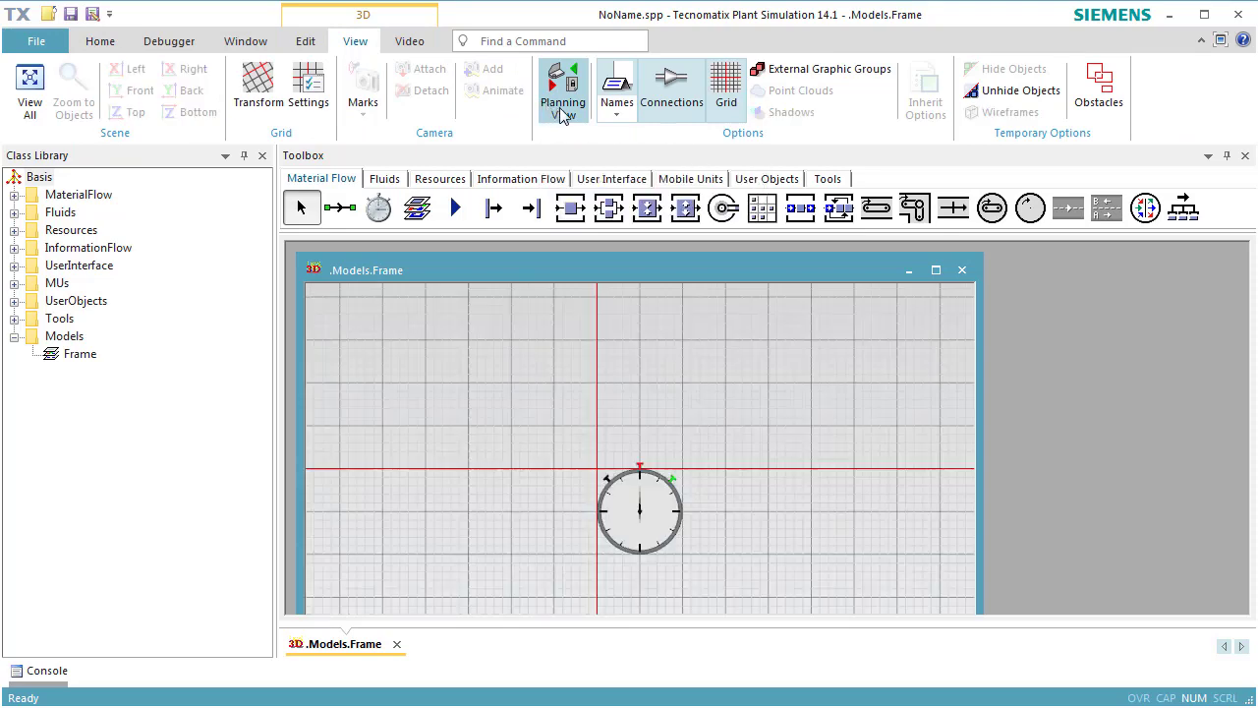
drag(784, 539, 537, 396)
click(935, 270)
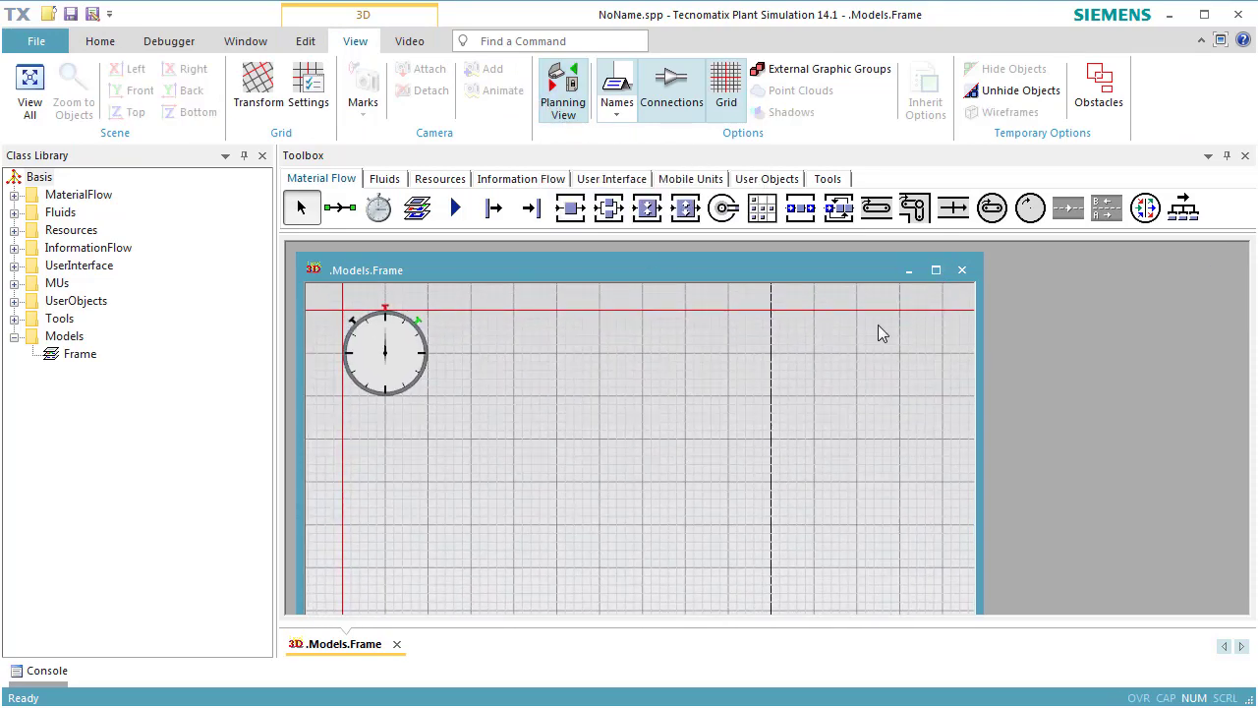
drag(795, 410, 587, 393)
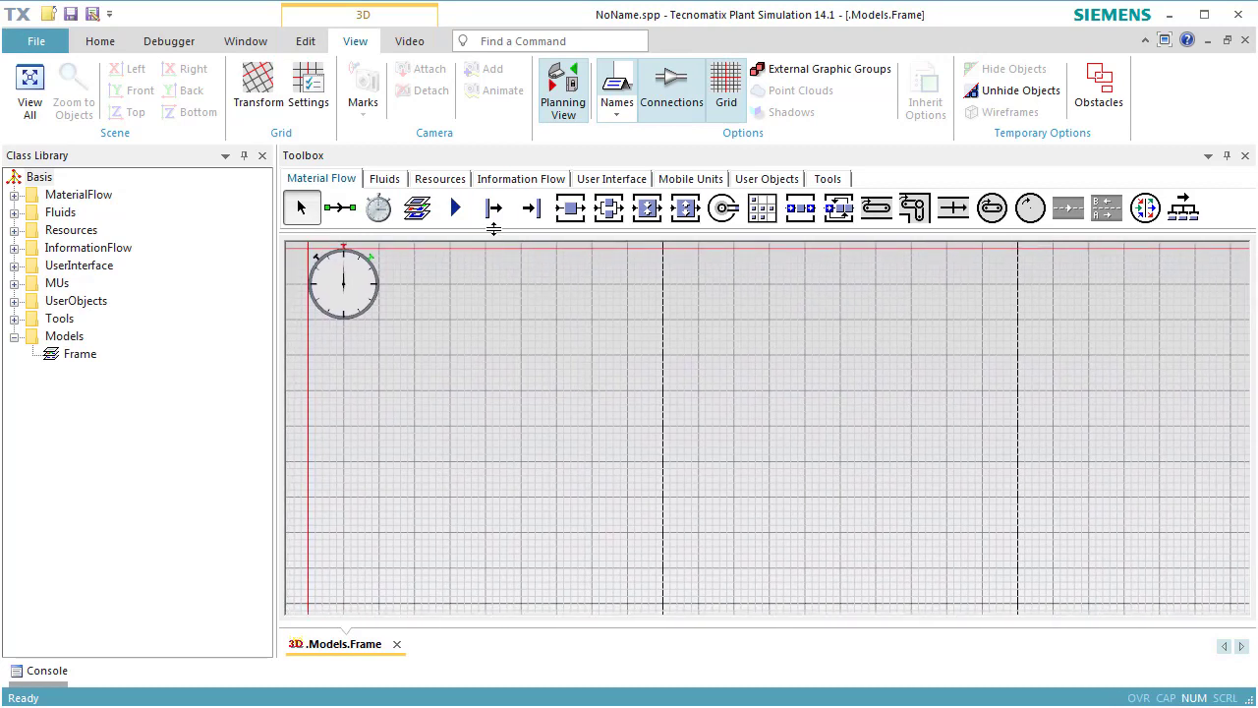
Insert a Source below the event controller, directly beside the vertical red axis line.
click(493, 209)
click(354, 424)
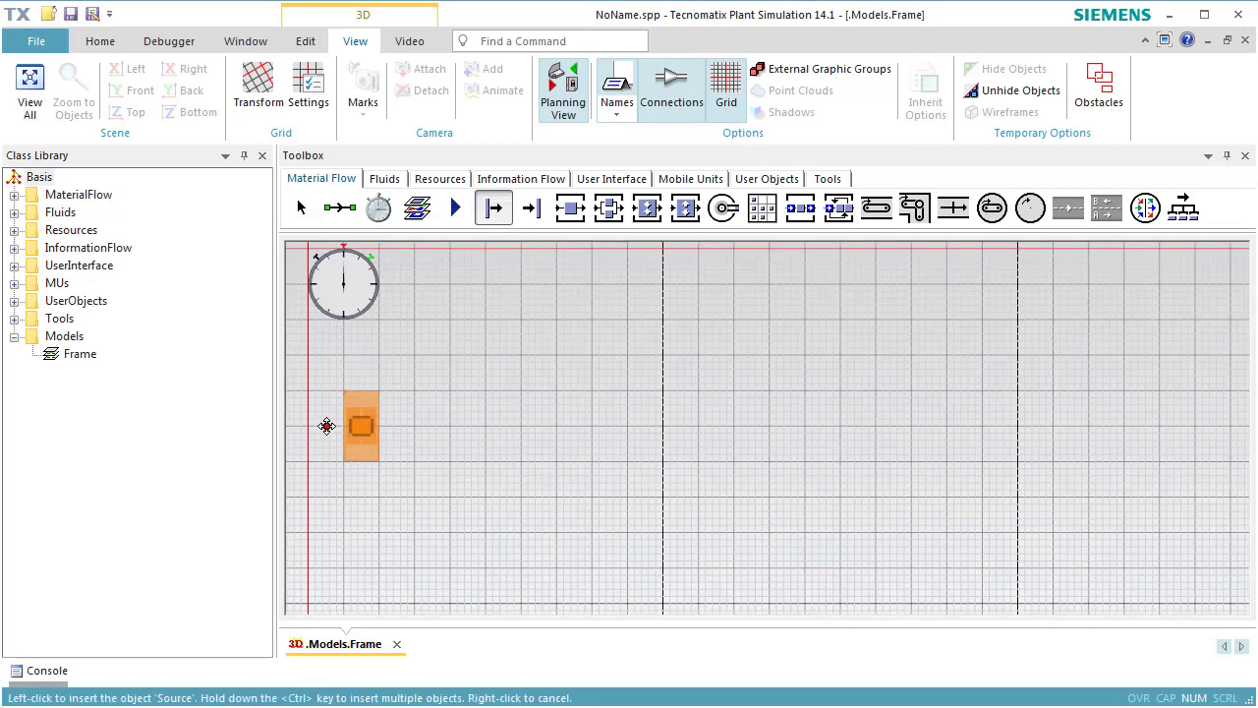
click(325, 425)
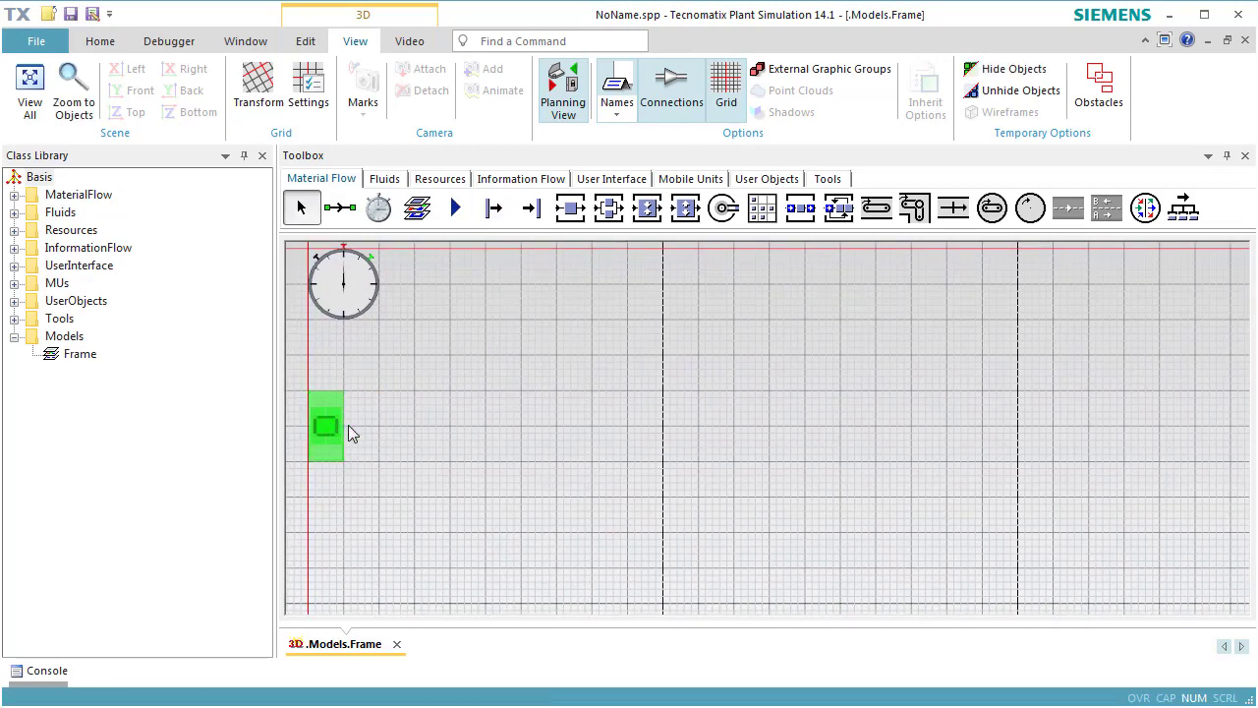
Insert four evenly spaced Stations in a row to the right of the Source, with a Drain at the row's end.
click(570, 210)
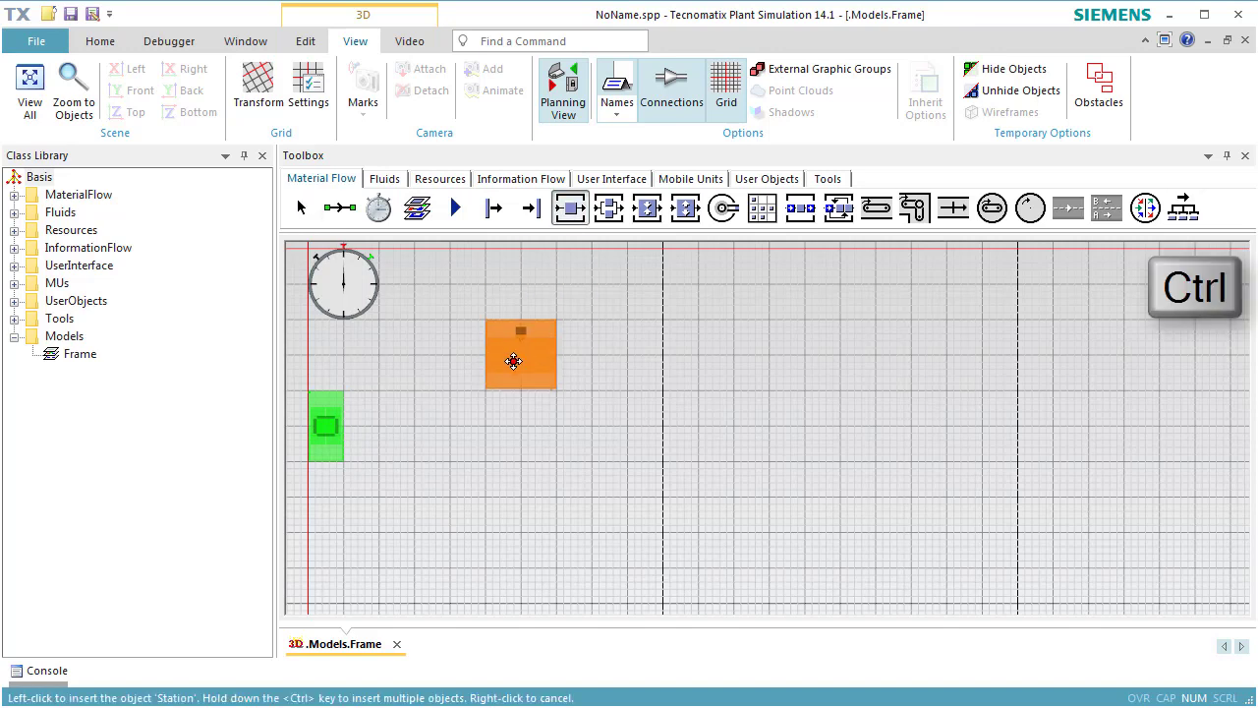
ctrl+click(414, 426)
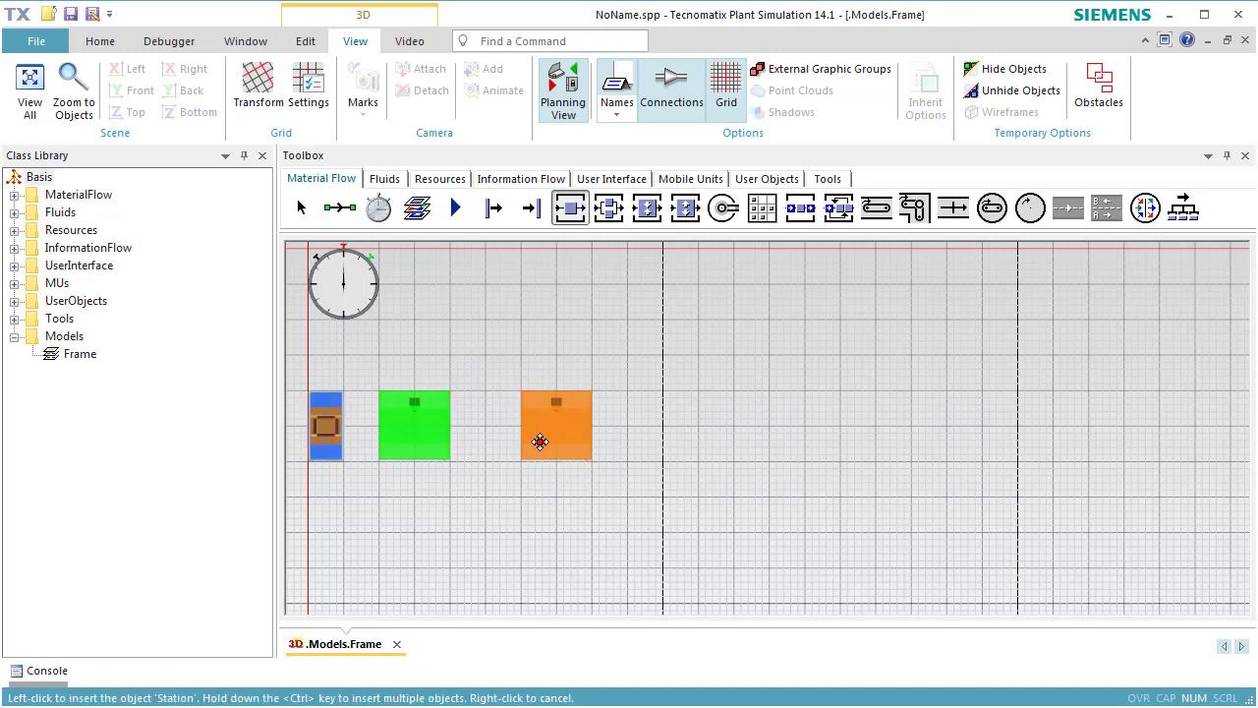
ctrl+click(544, 441)
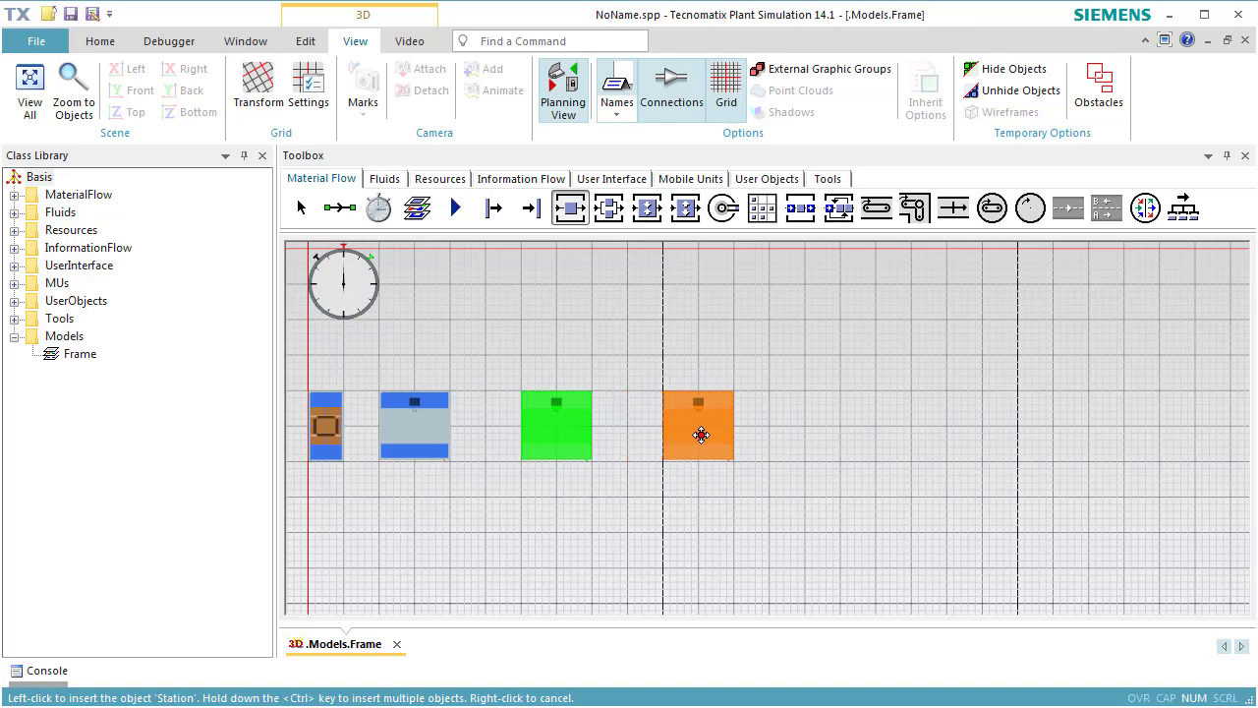
ctrl+click(693, 442)
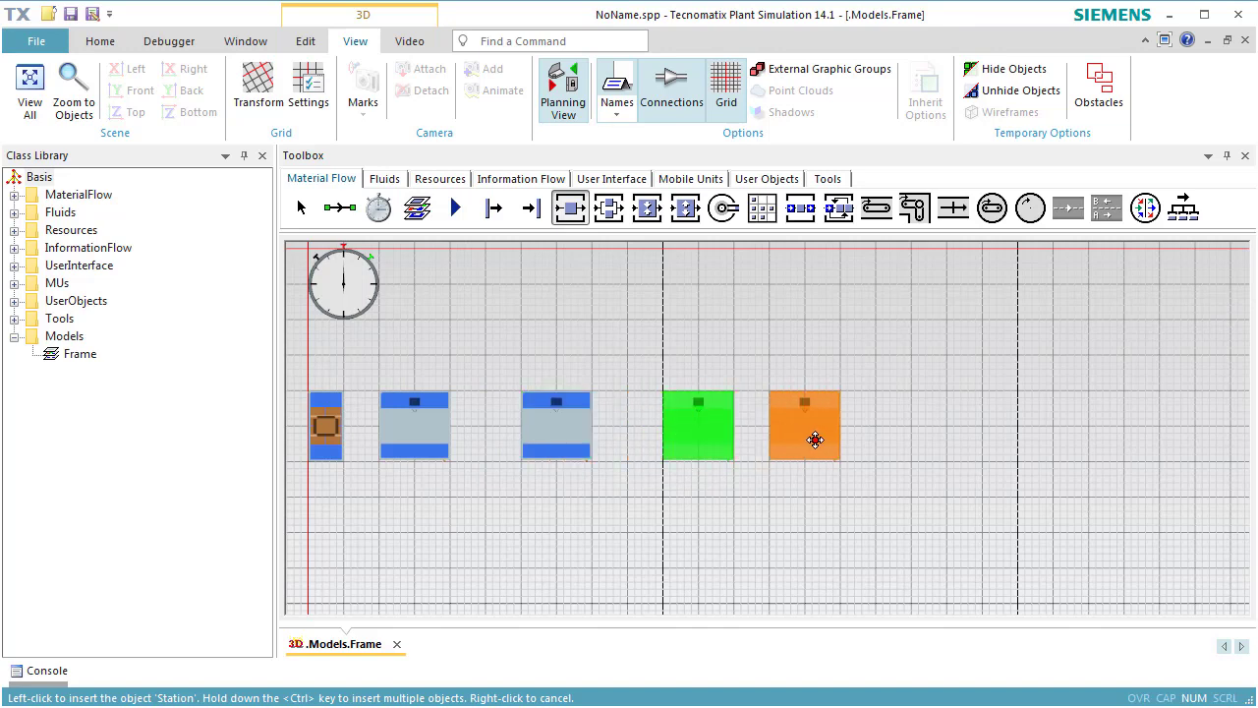
ctrl+click(848, 440)
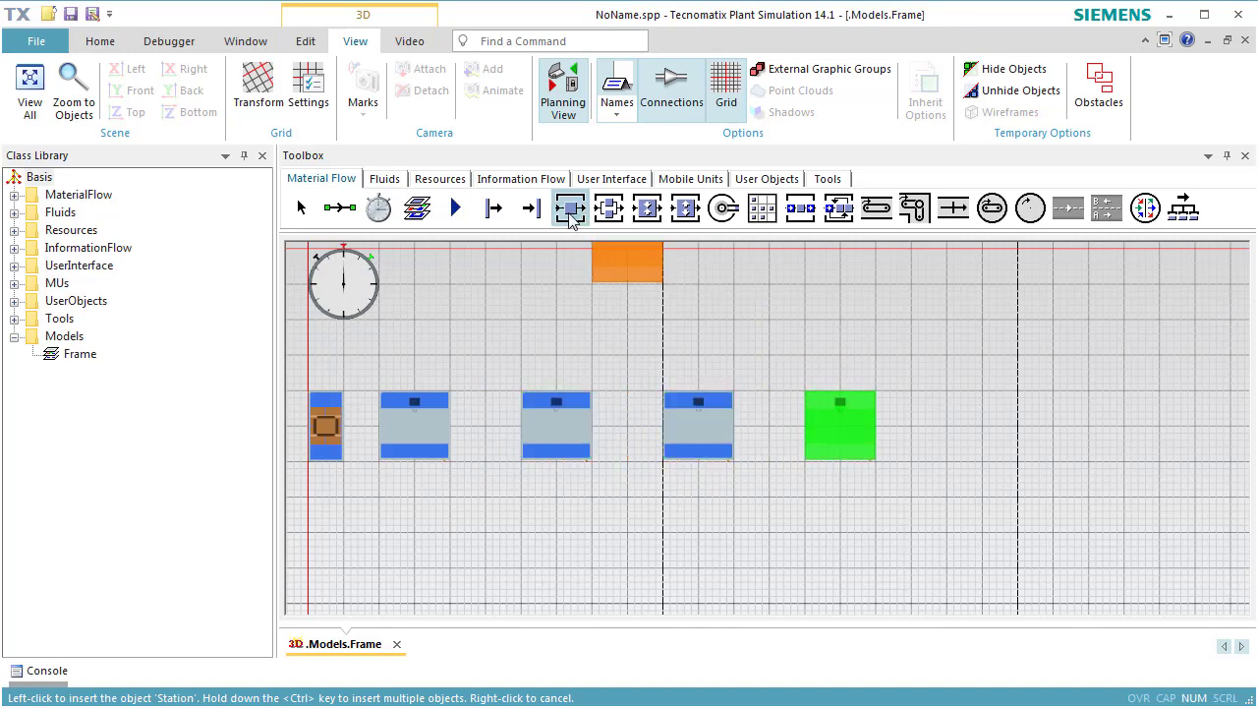
click(531, 207)
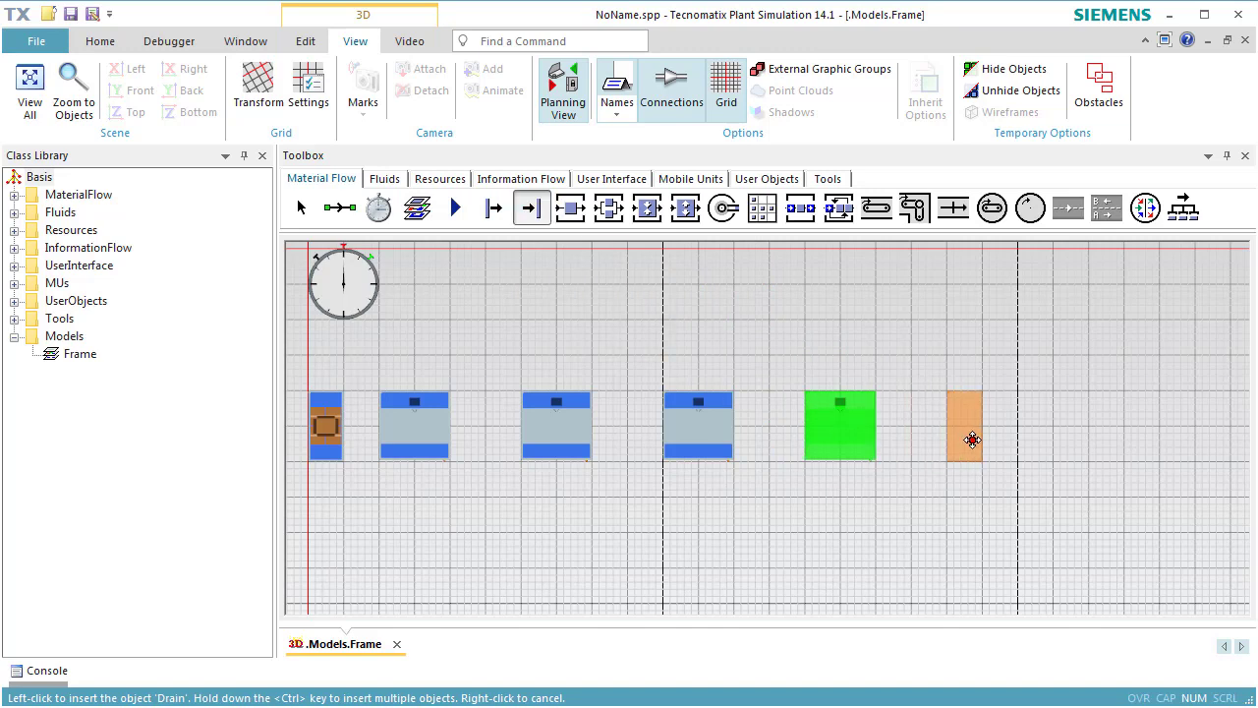
click(971, 439)
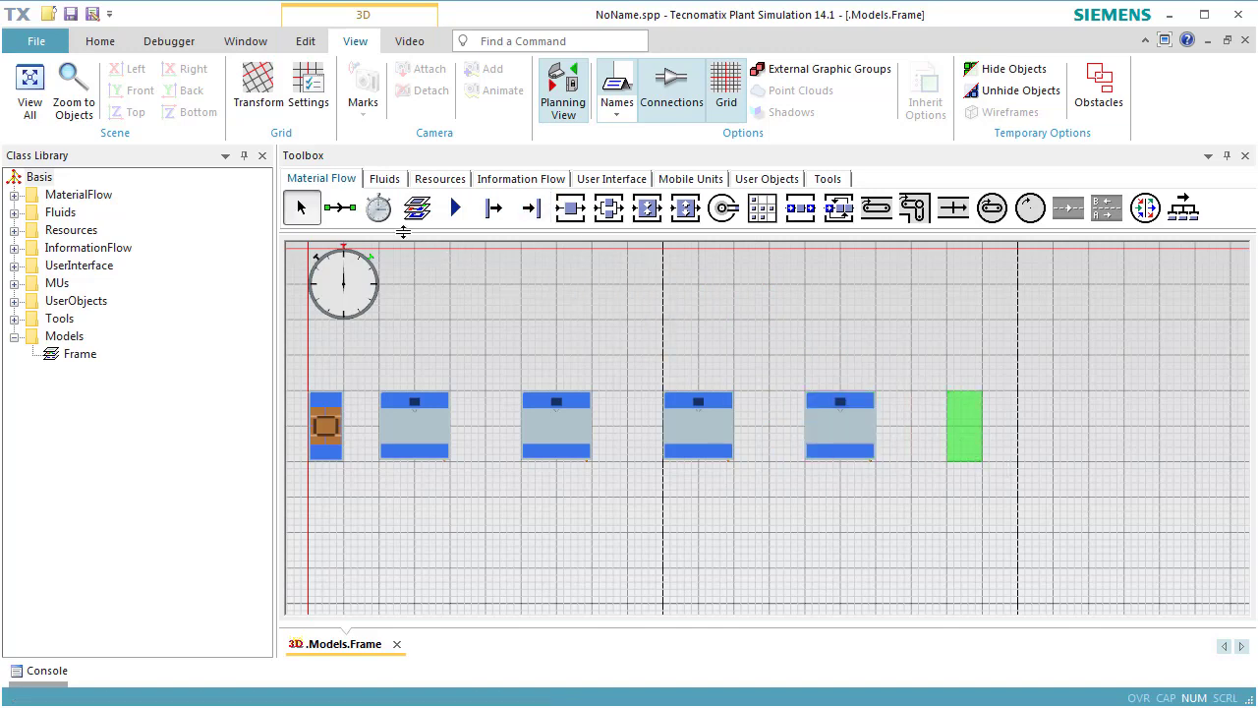
Connect the Source through the four Stations in sequence to the Drain with Connectors.
ctrl+click(343, 214)
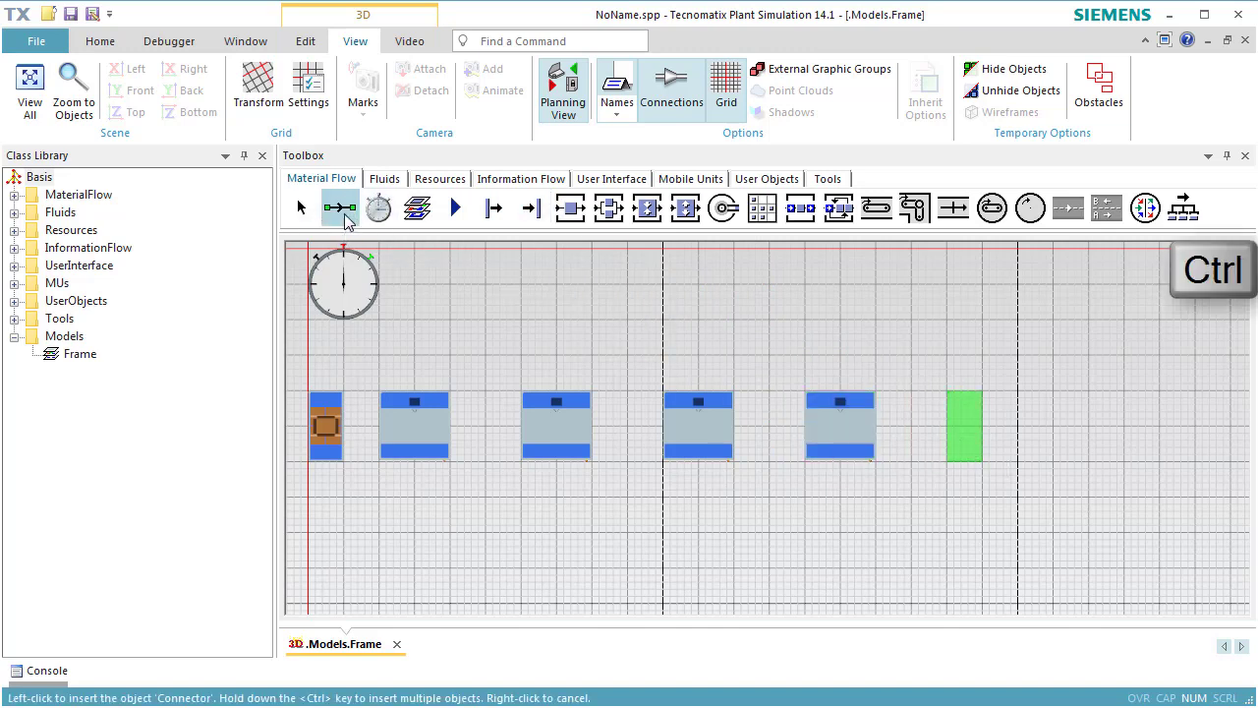
click(326, 425)
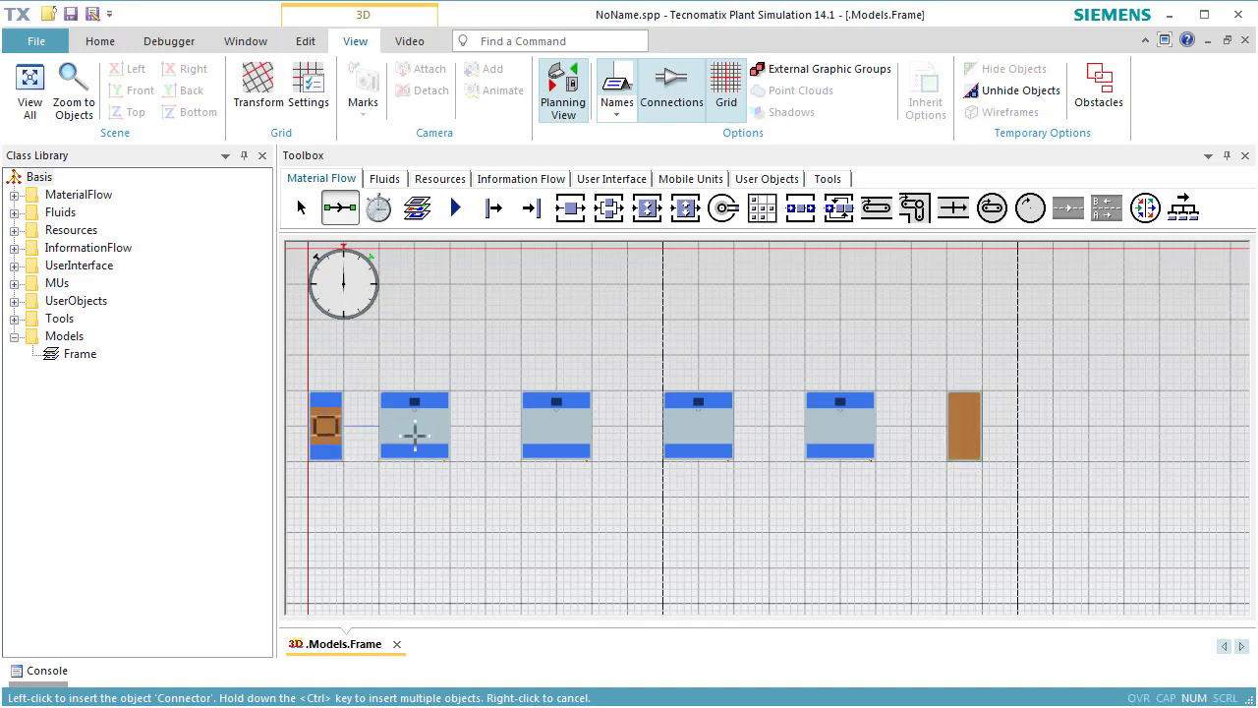
click(415, 435)
click(546, 425)
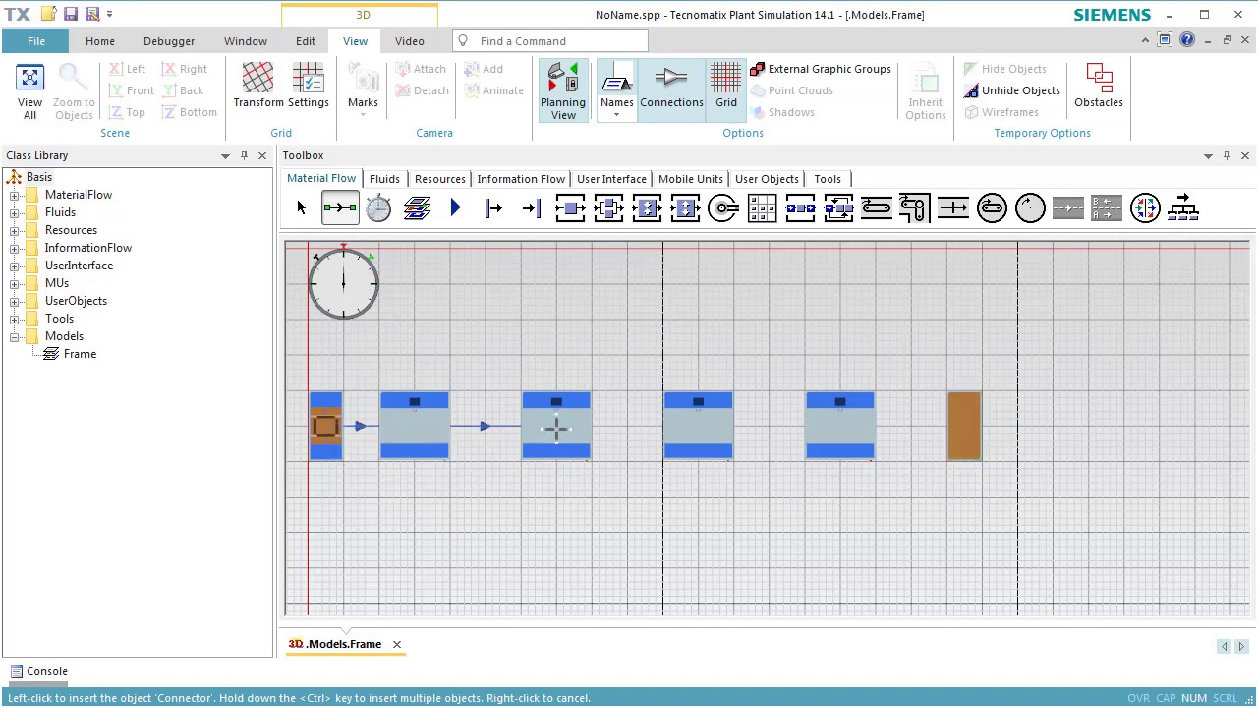
click(693, 430)
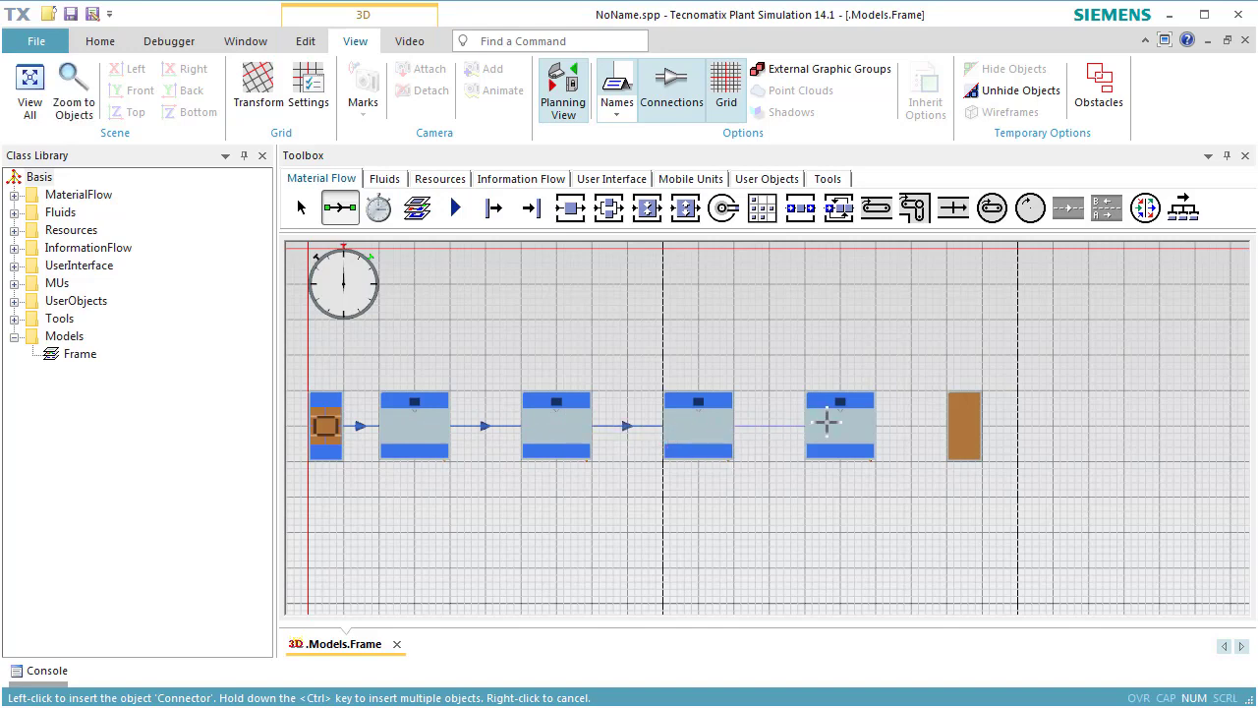
click(826, 423)
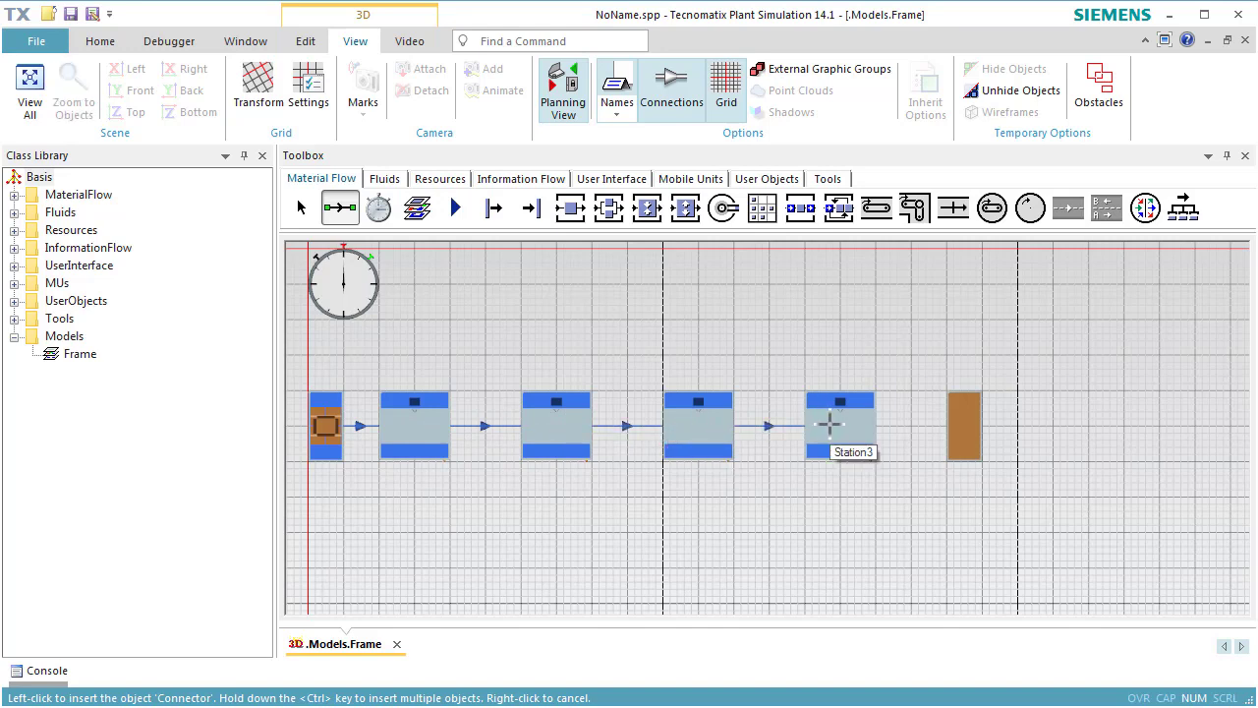
click(964, 426)
key(Escape)
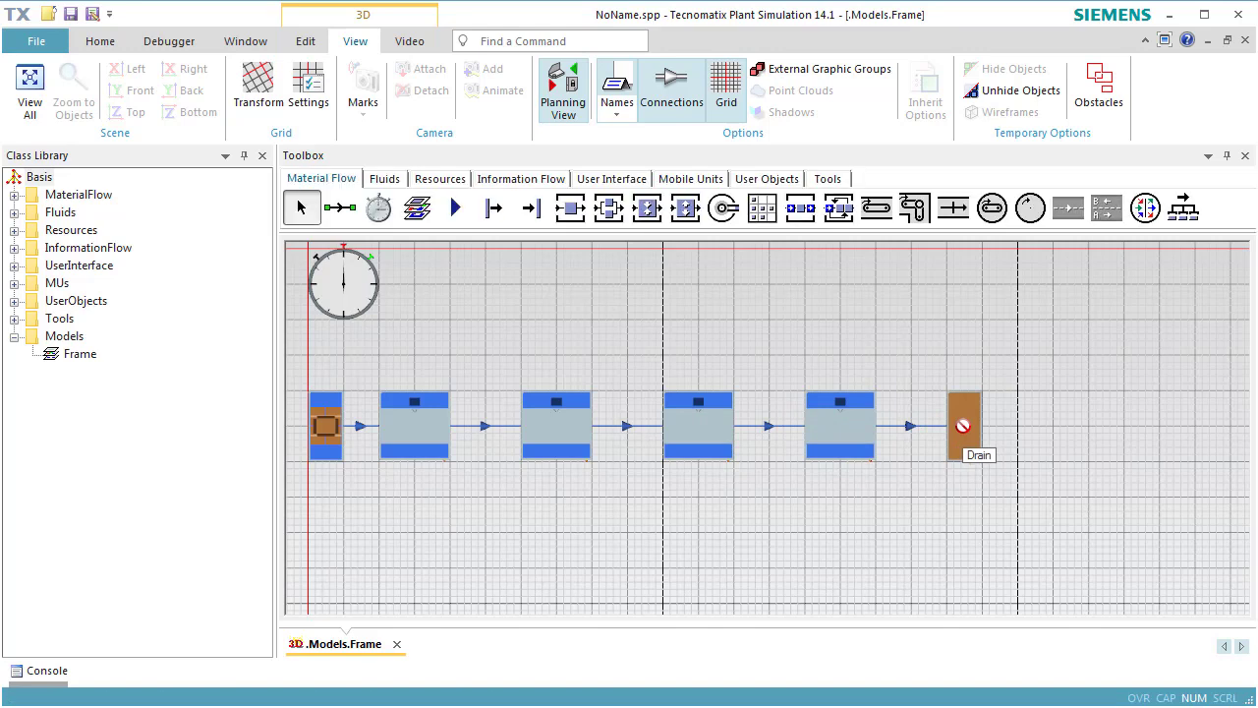
Insert a Workplace directly below each of the four Stations, centred on the Station.
click(439, 187)
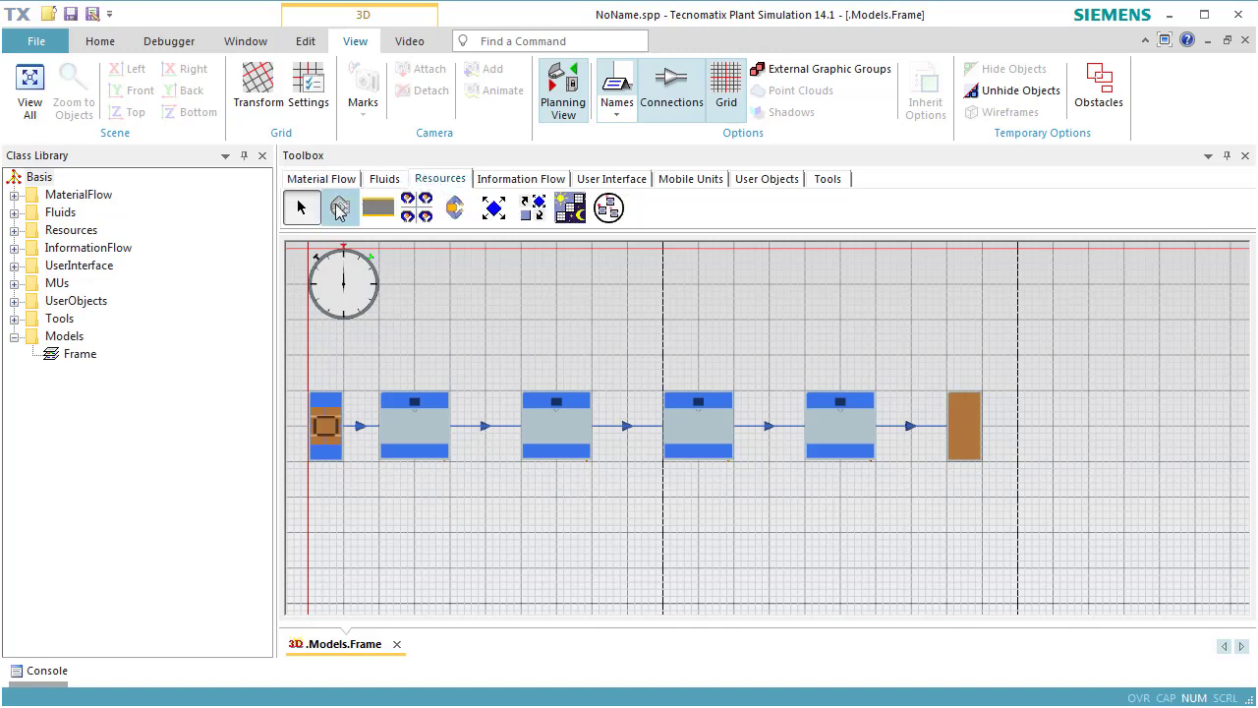
click(335, 208)
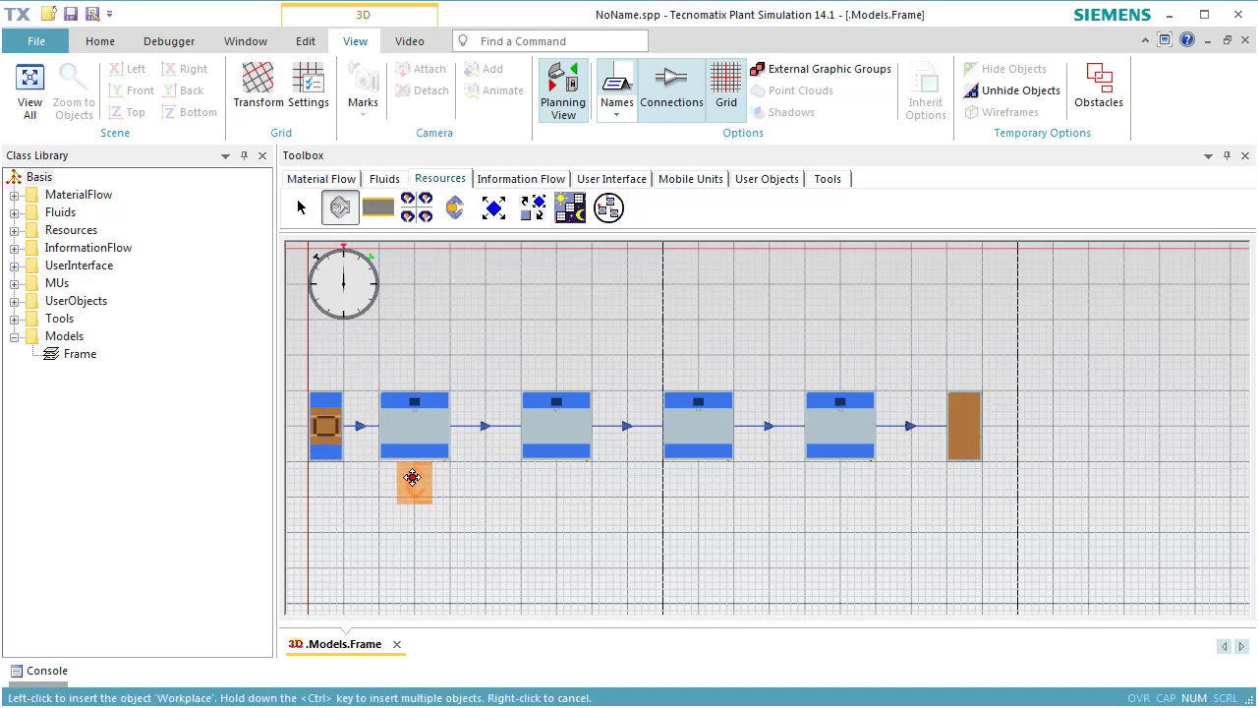
click(412, 477)
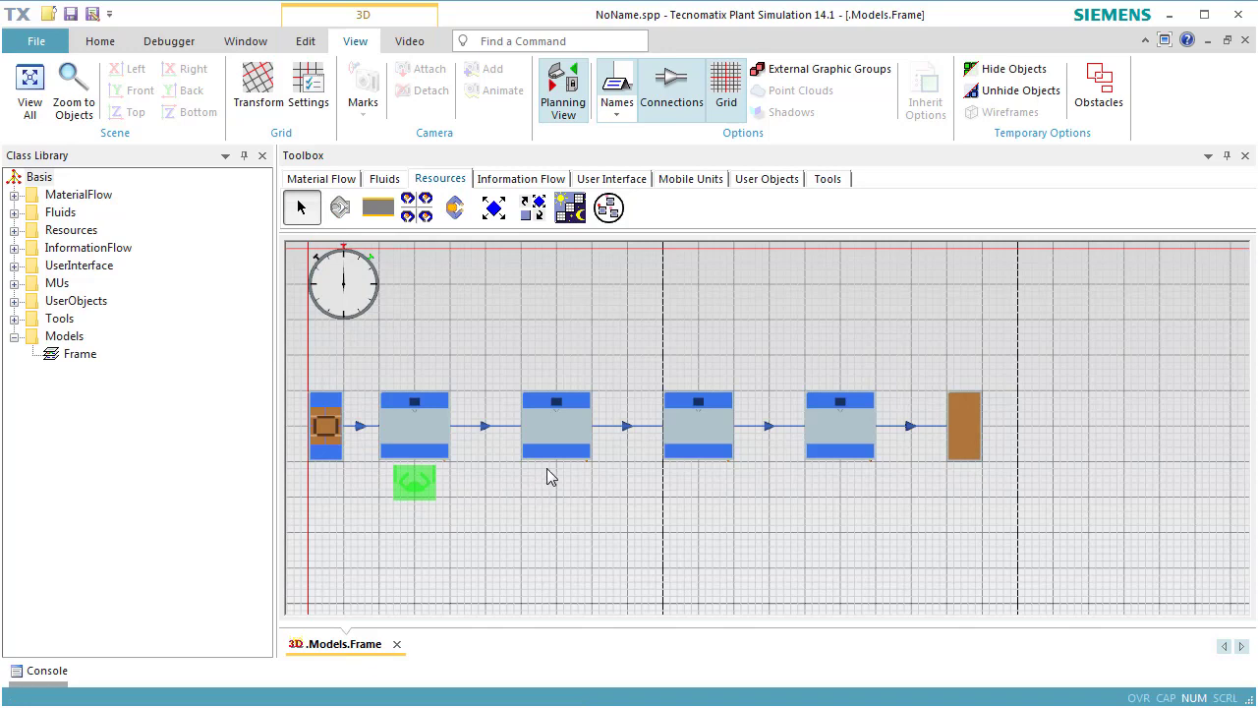
key(ctrl)
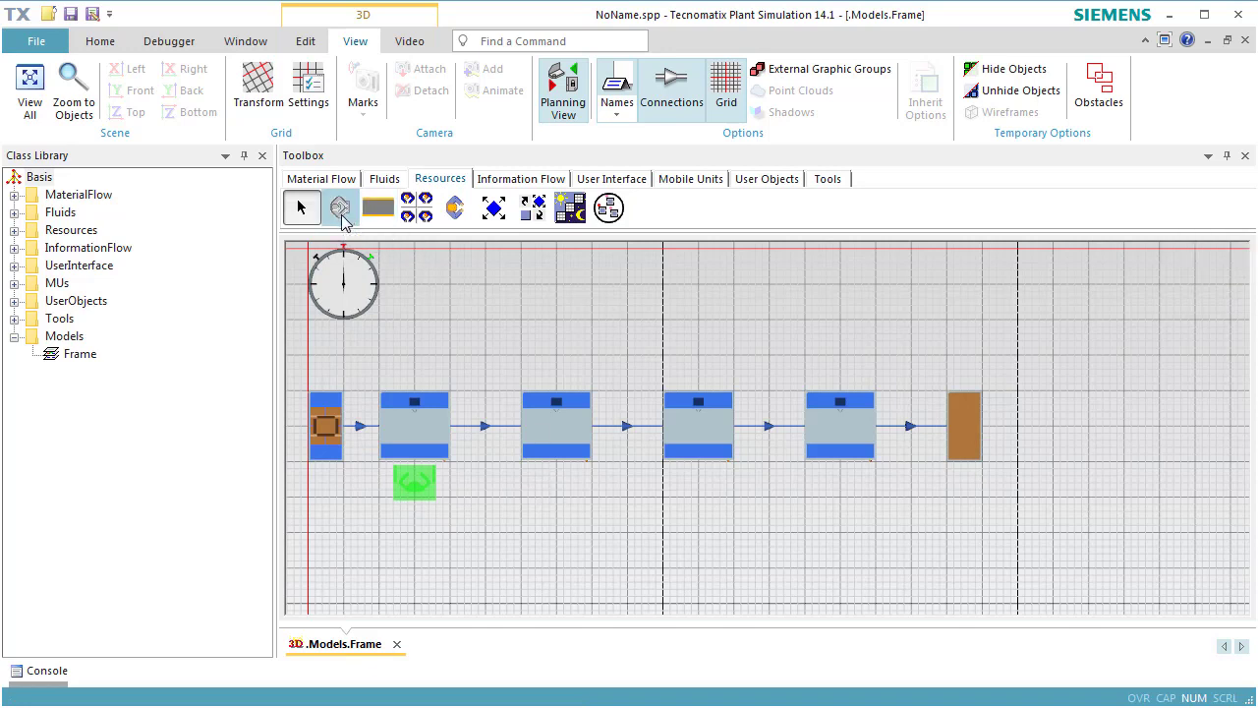
click(340, 208)
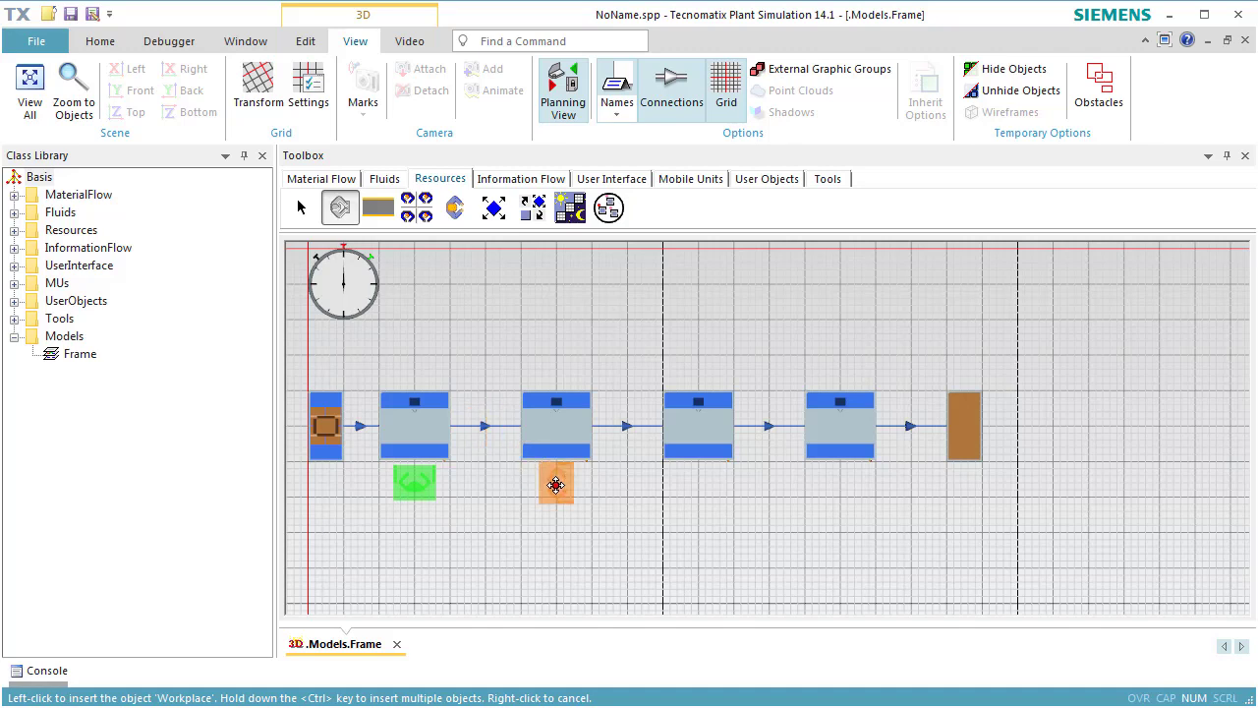
ctrl+click(557, 485)
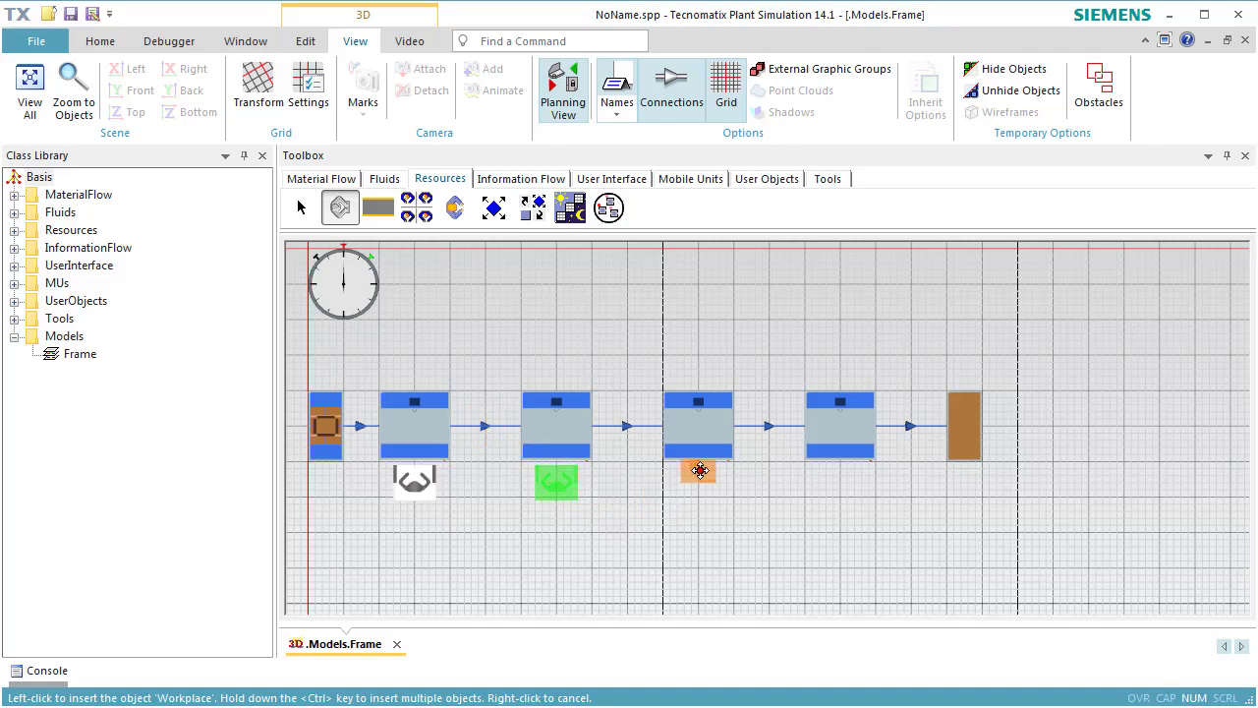
ctrl+click(699, 478)
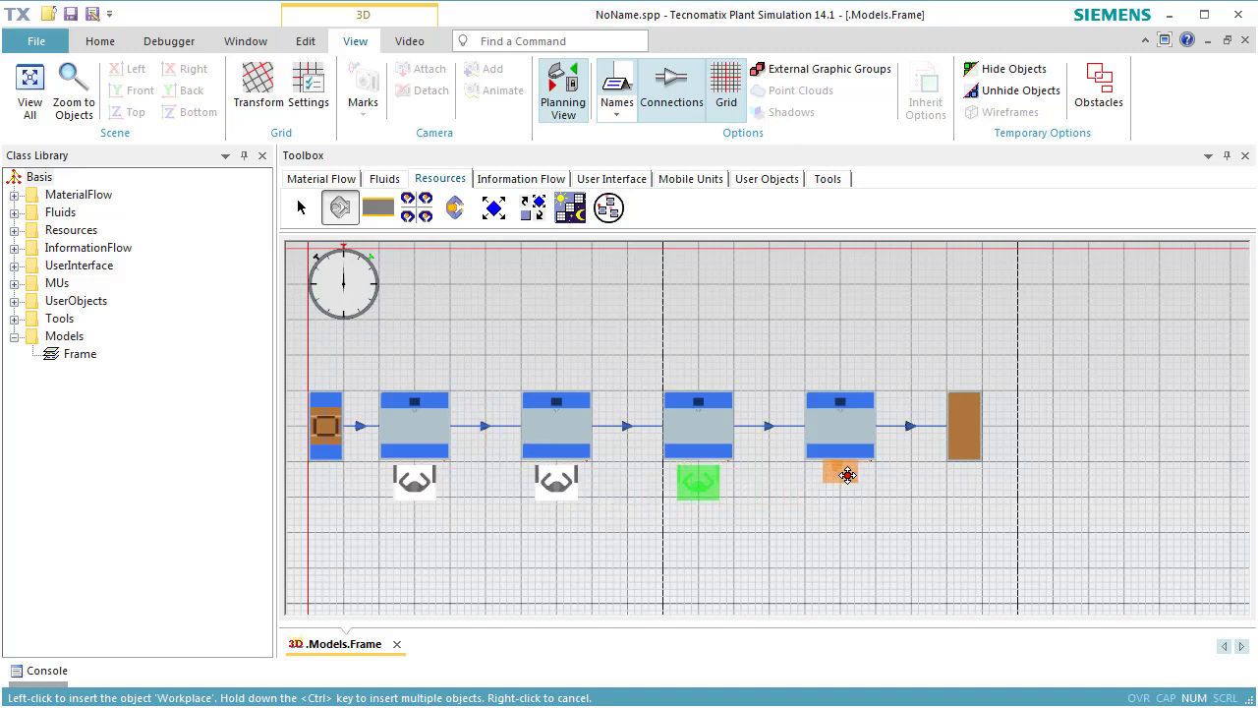
ctrl+click(840, 484)
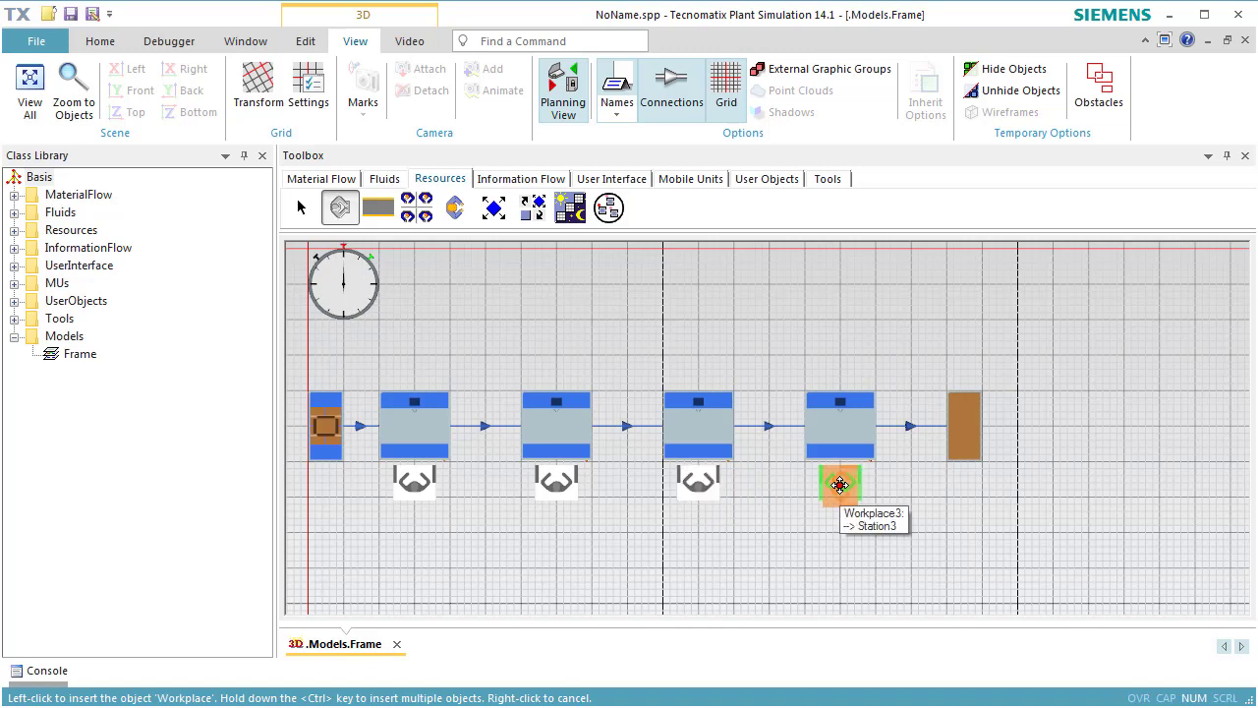
right_click(839, 485)
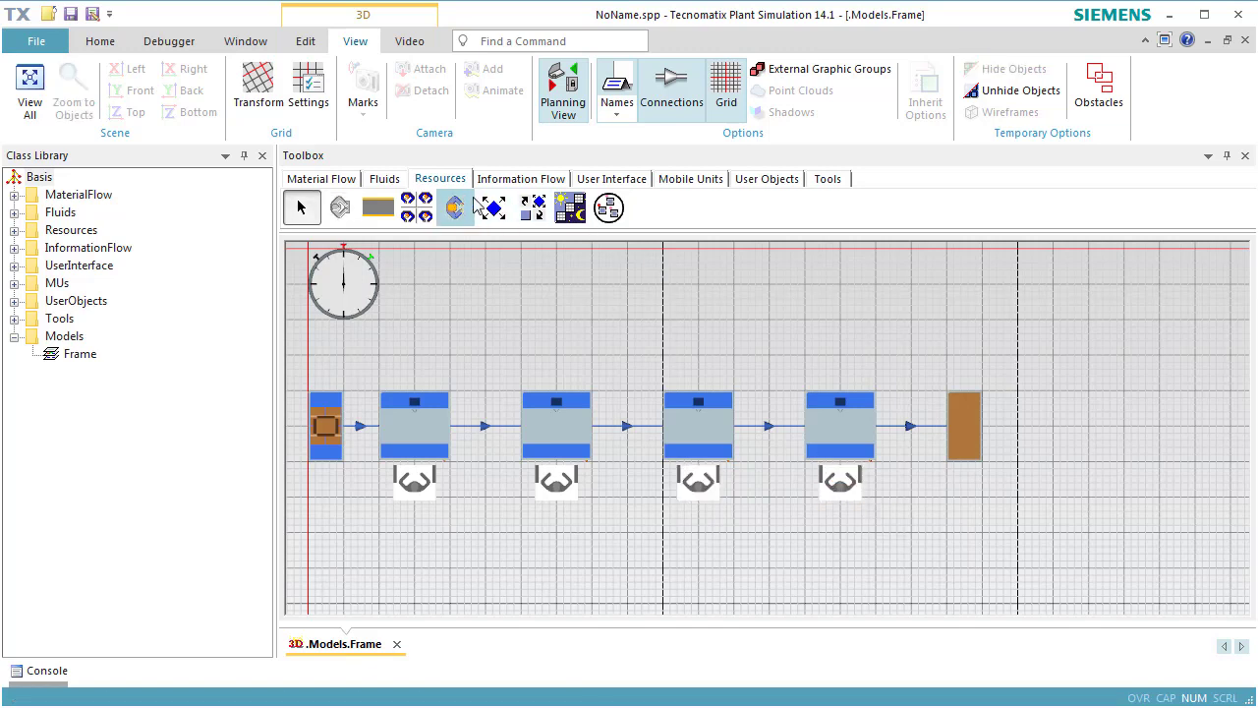
Insert a WorkerPool above the gap between the first two Stations and a Broker to its right.
click(415, 215)
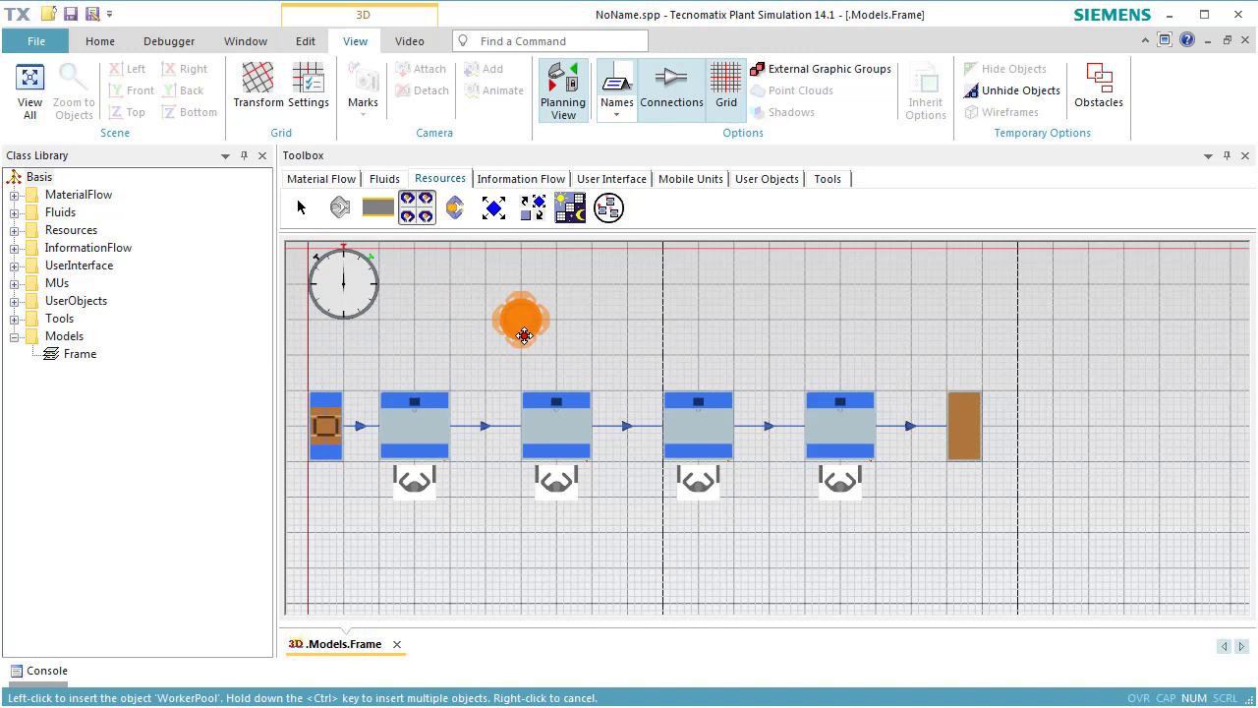
click(525, 335)
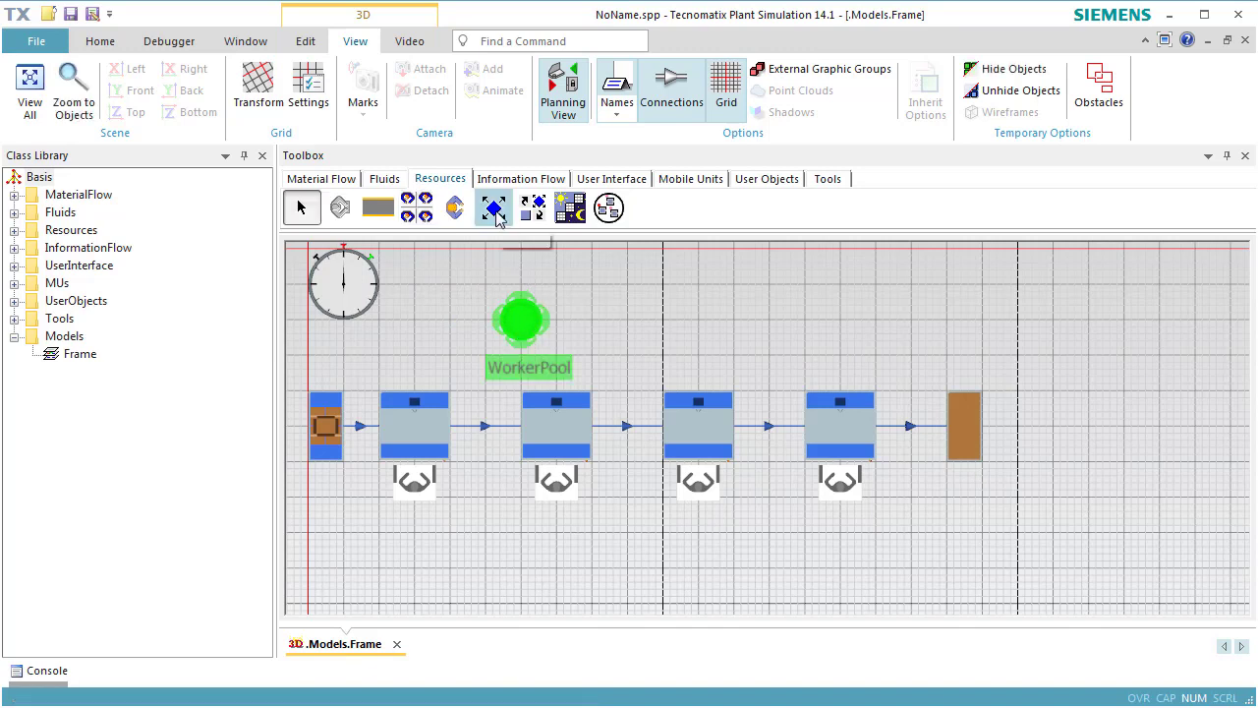
click(532, 209)
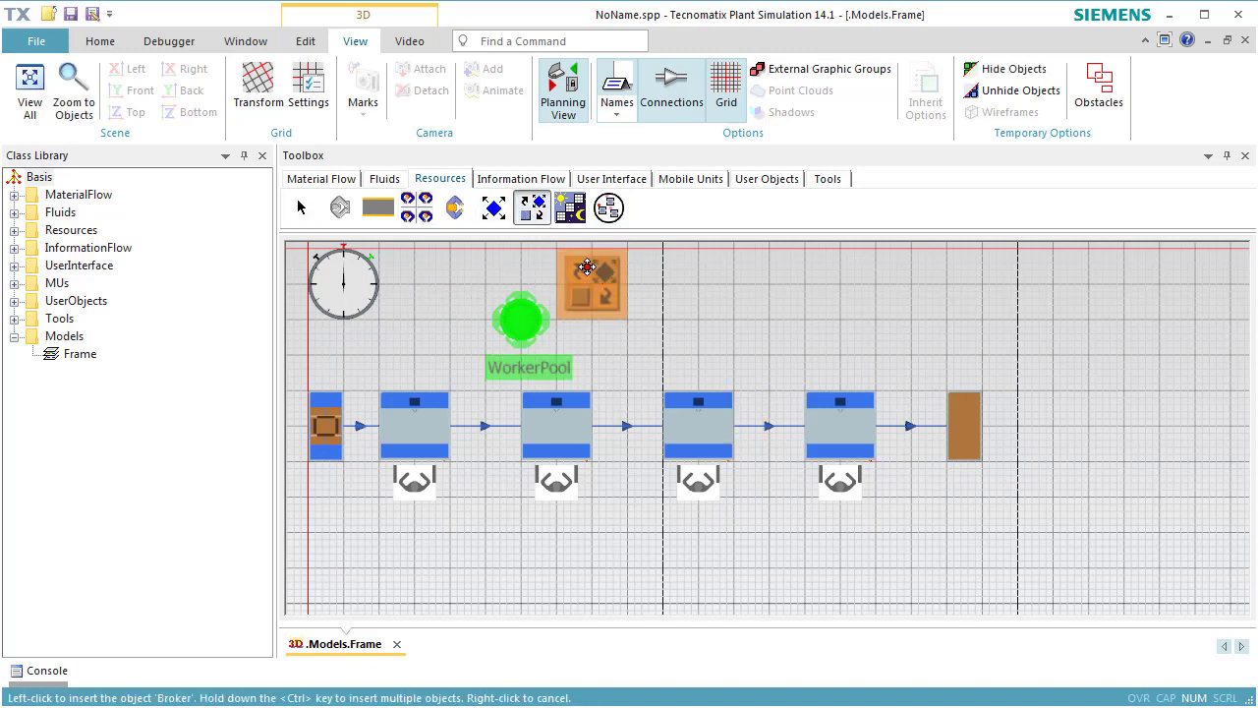
click(665, 330)
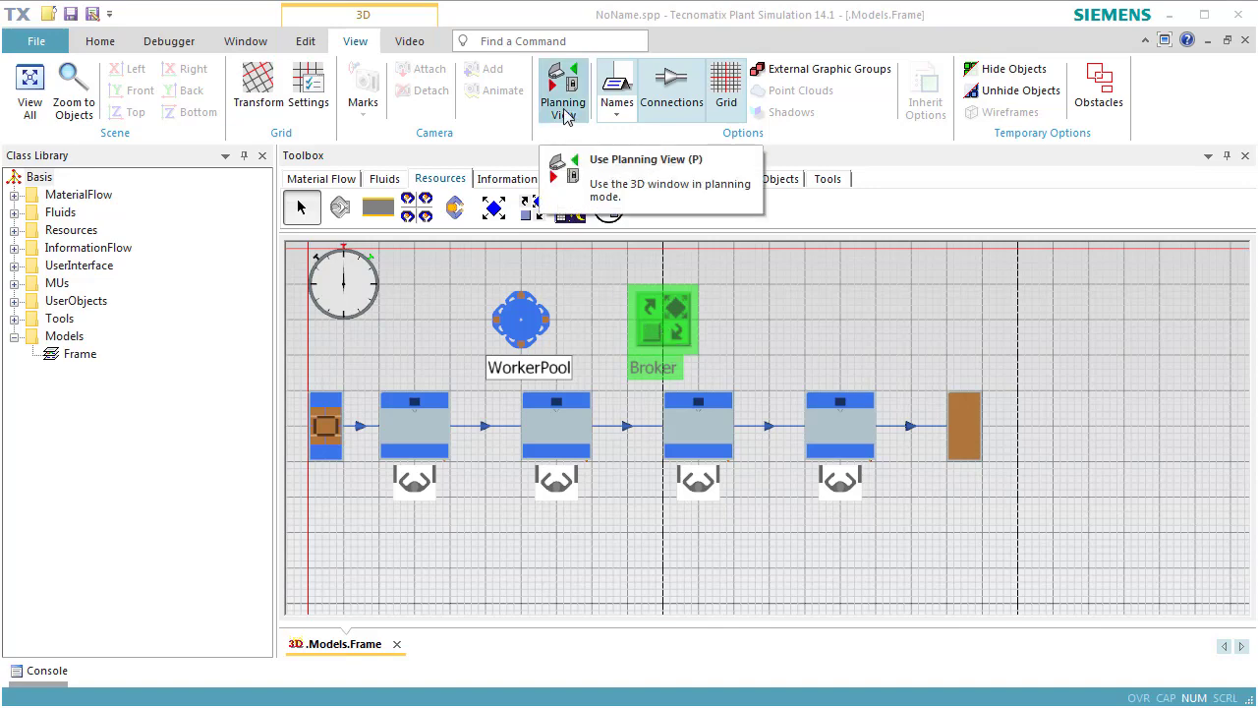
Turn off planning view to show the production line in 3D and reset the simulation.
click(563, 108)
scroll(1012, 552, up, 2)
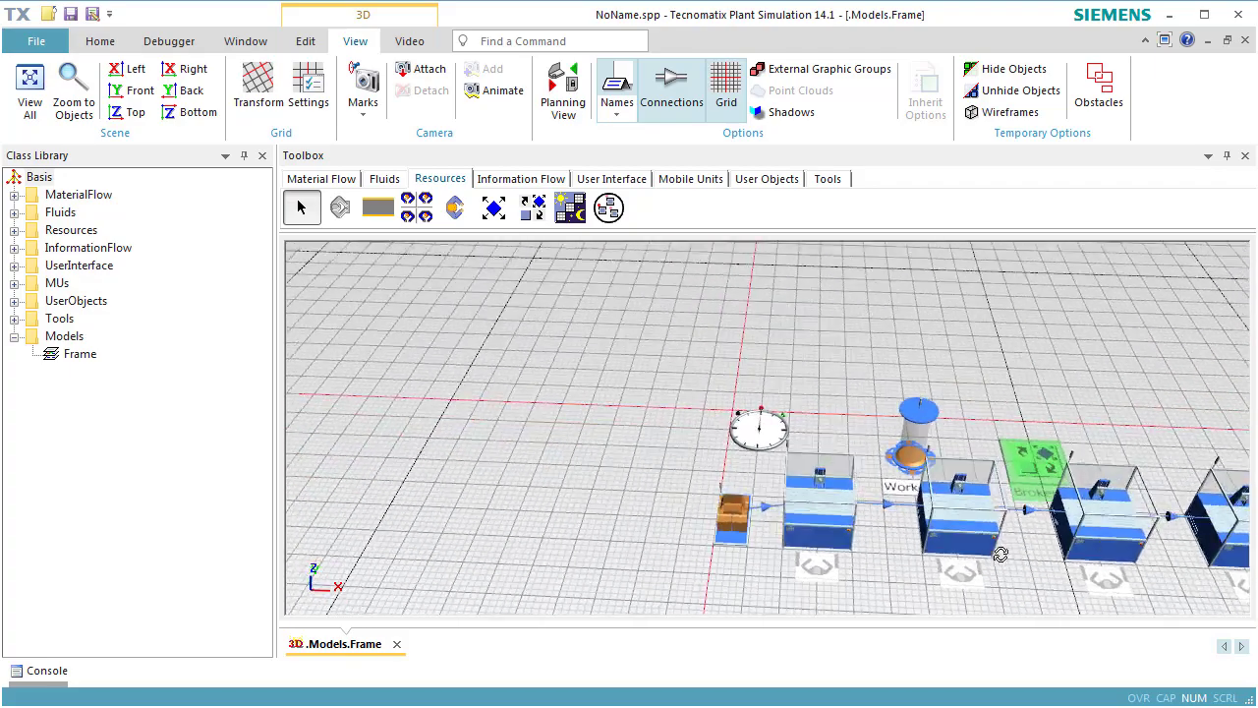
drag(1001, 554, 979, 537)
drag(1110, 398, 872, 326)
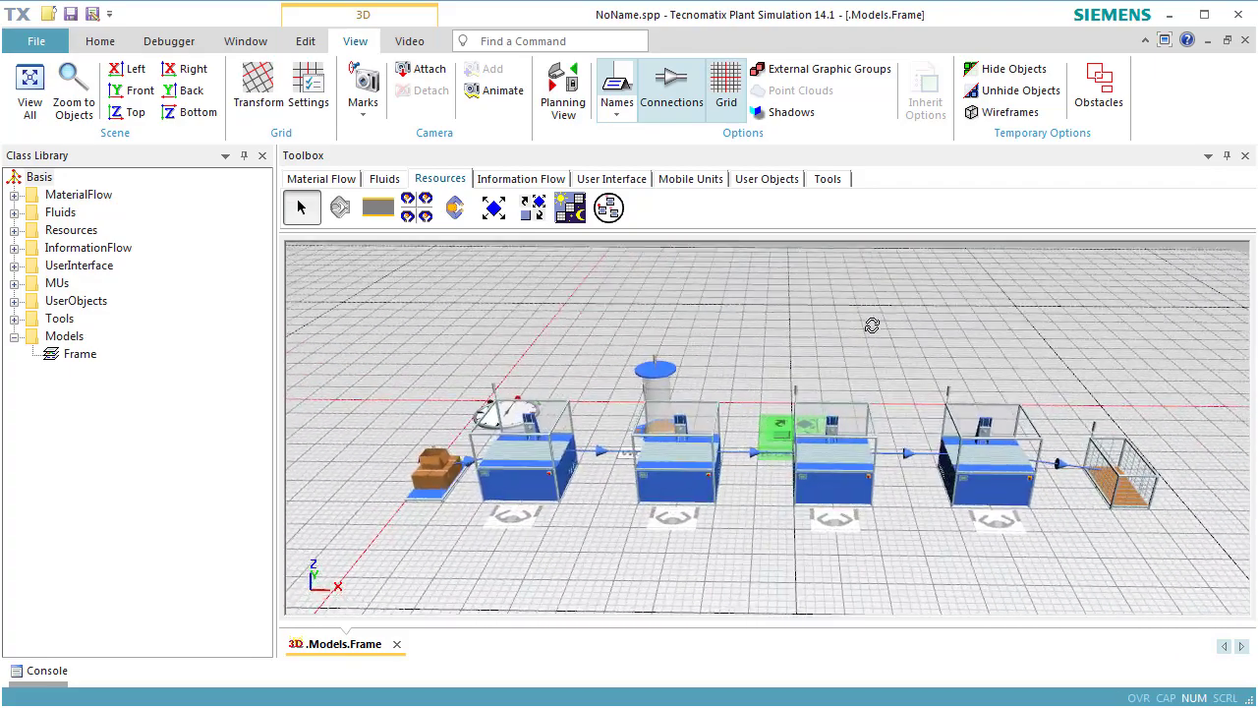
right_click(862, 334)
click(870, 315)
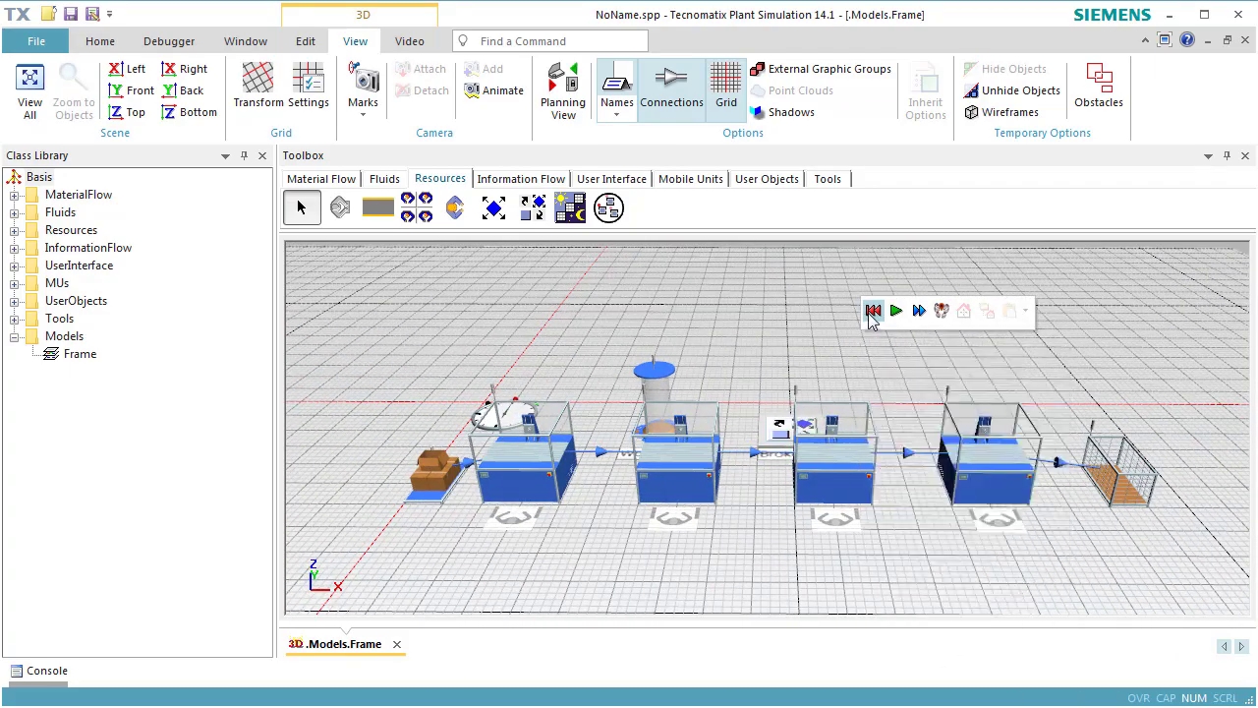
Run the production line simulation briefly and reset it.
click(895, 317)
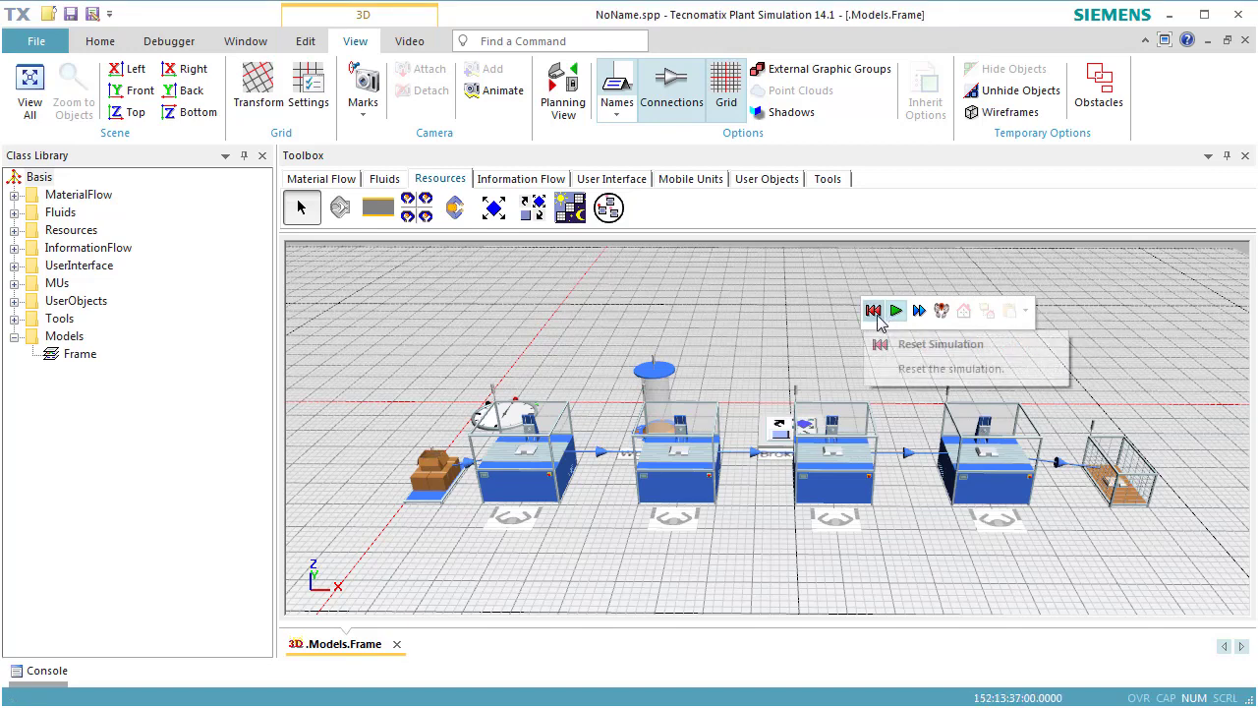
click(877, 315)
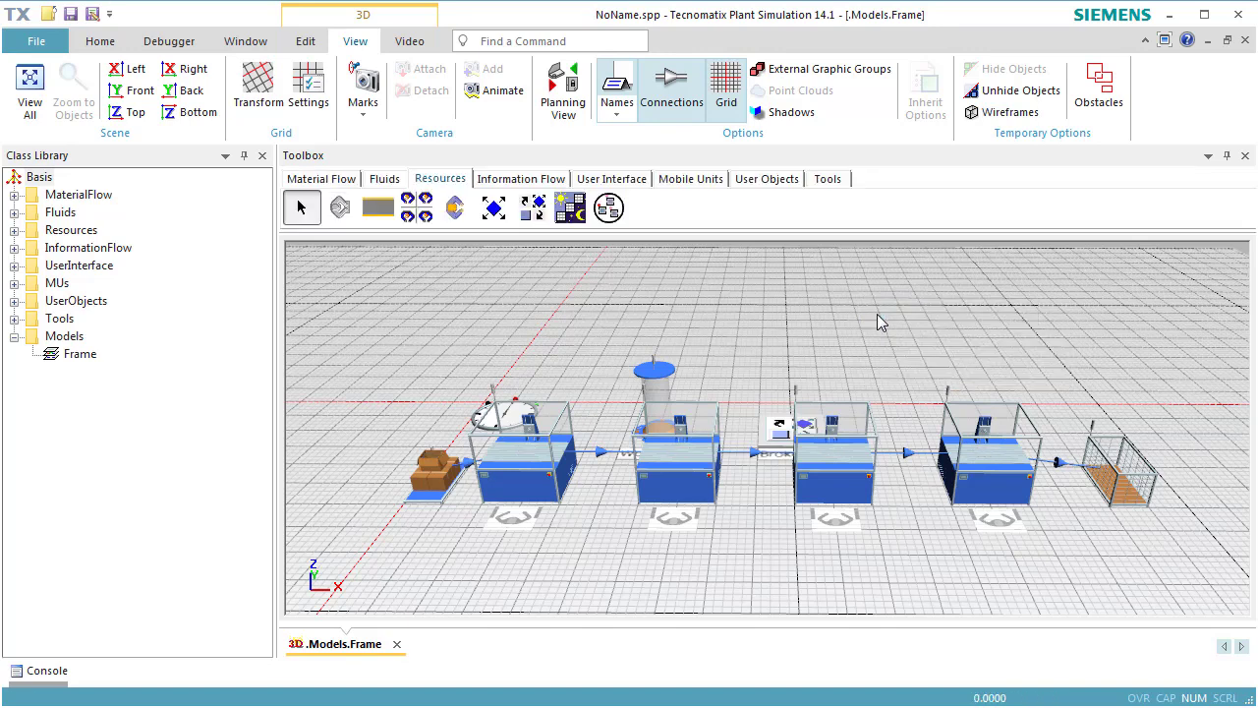
Activate the processing importer on the first and second Stations, keeping root.Broker as the broker.
click(529, 469)
double_click(529, 470)
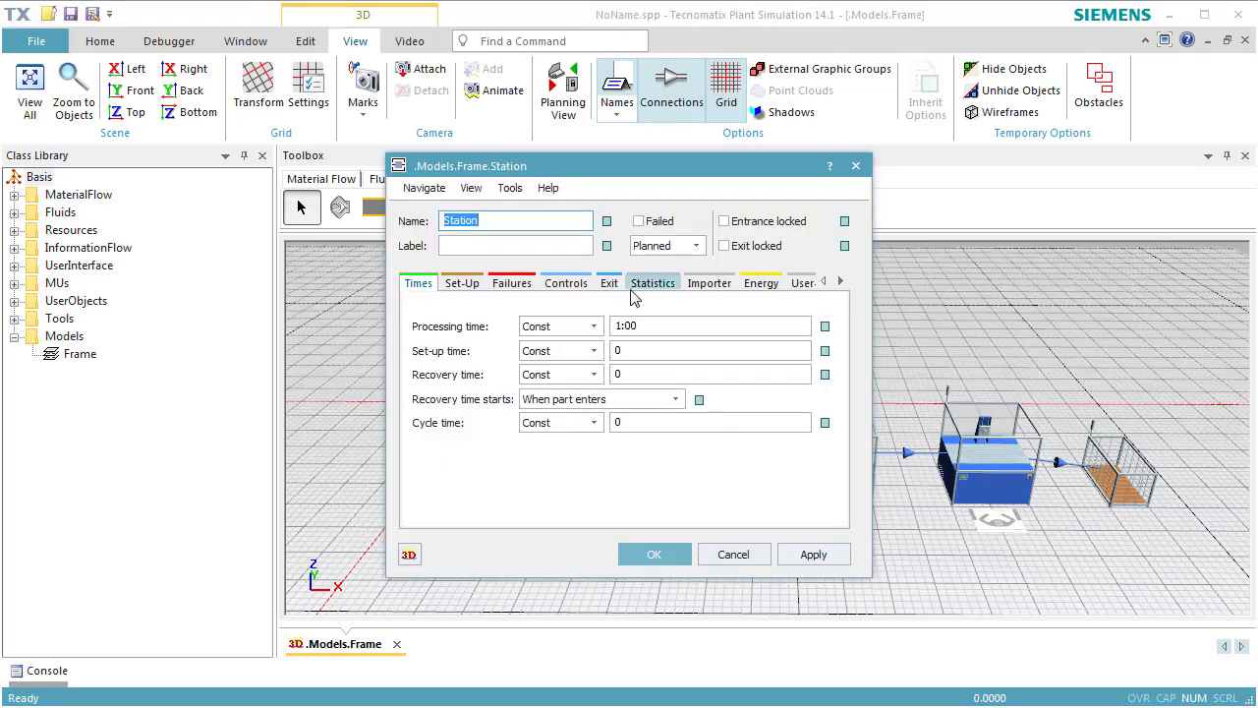
click(700, 285)
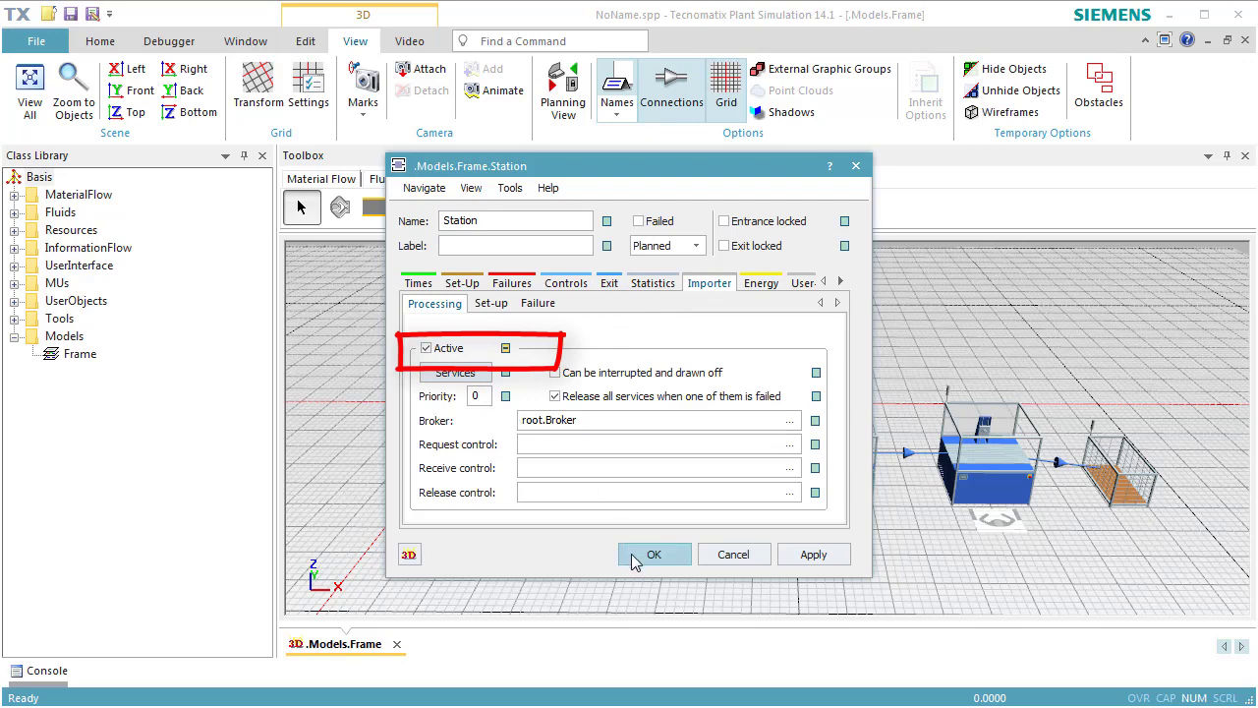
click(634, 557)
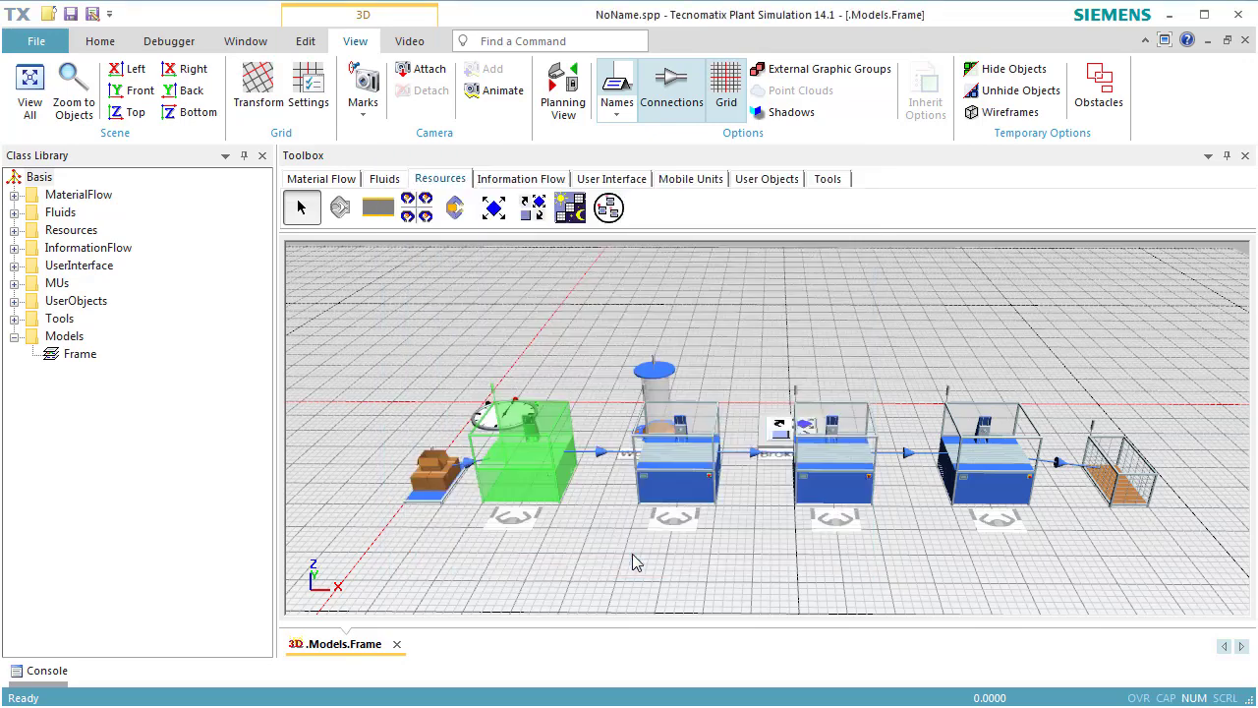
double_click(683, 495)
click(702, 285)
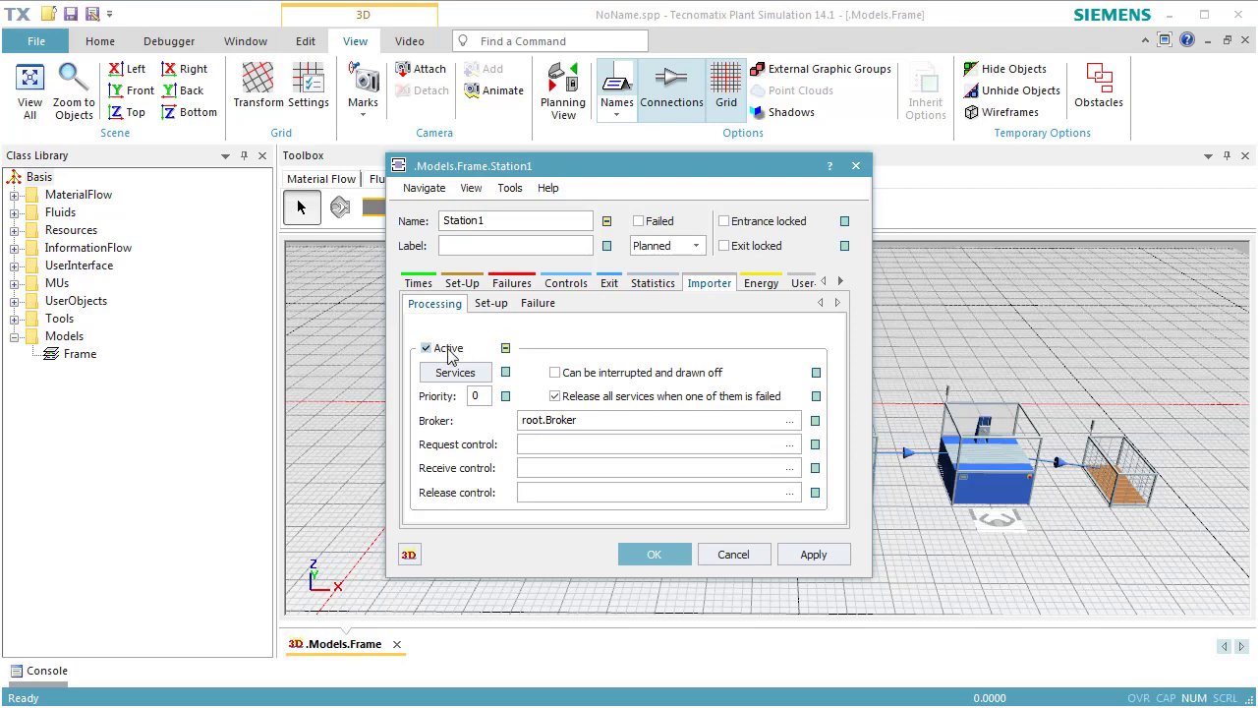
click(635, 555)
Activate the processing importer on the third and fourth Stations, keeping root.Broker as the broker.
double_click(825, 505)
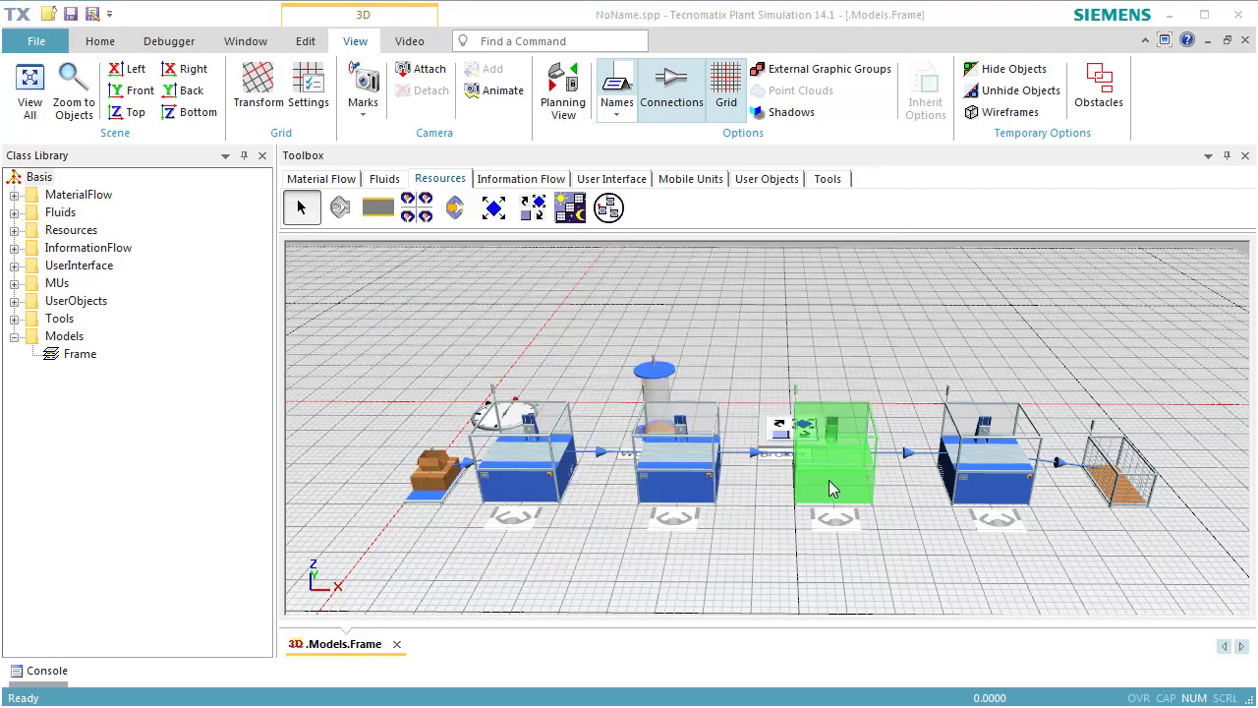
click(701, 293)
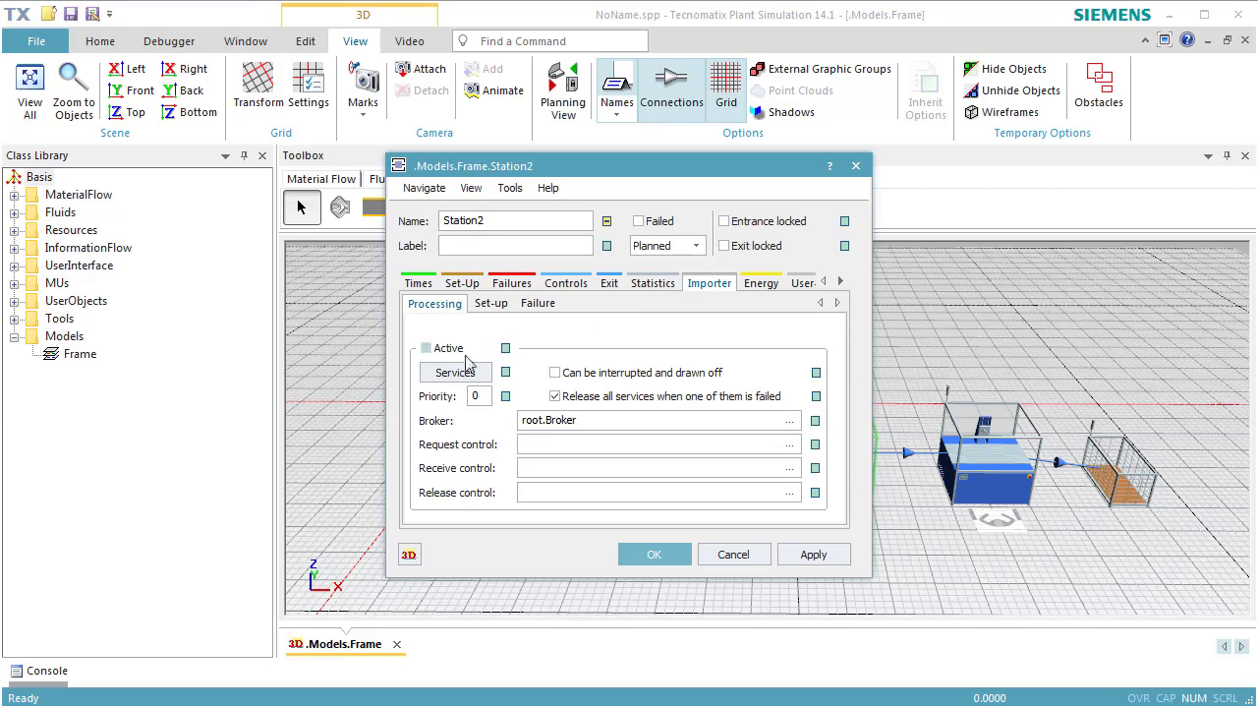
click(426, 348)
click(644, 555)
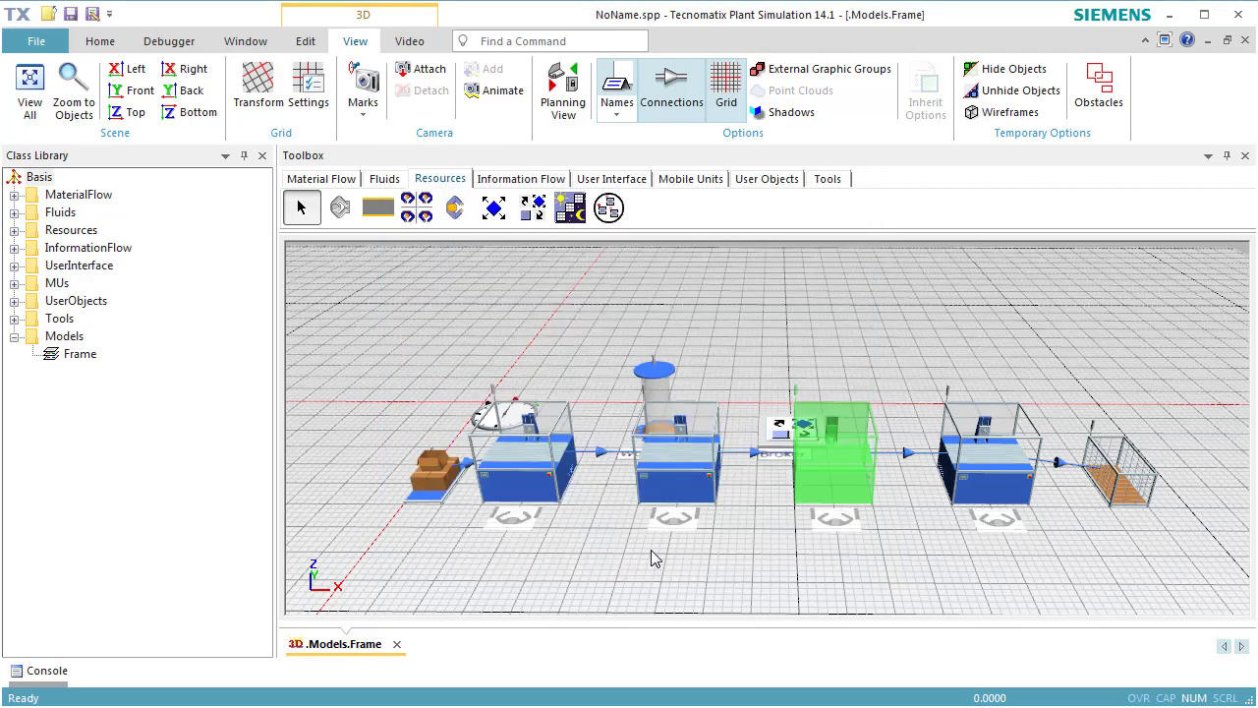
double_click(965, 500)
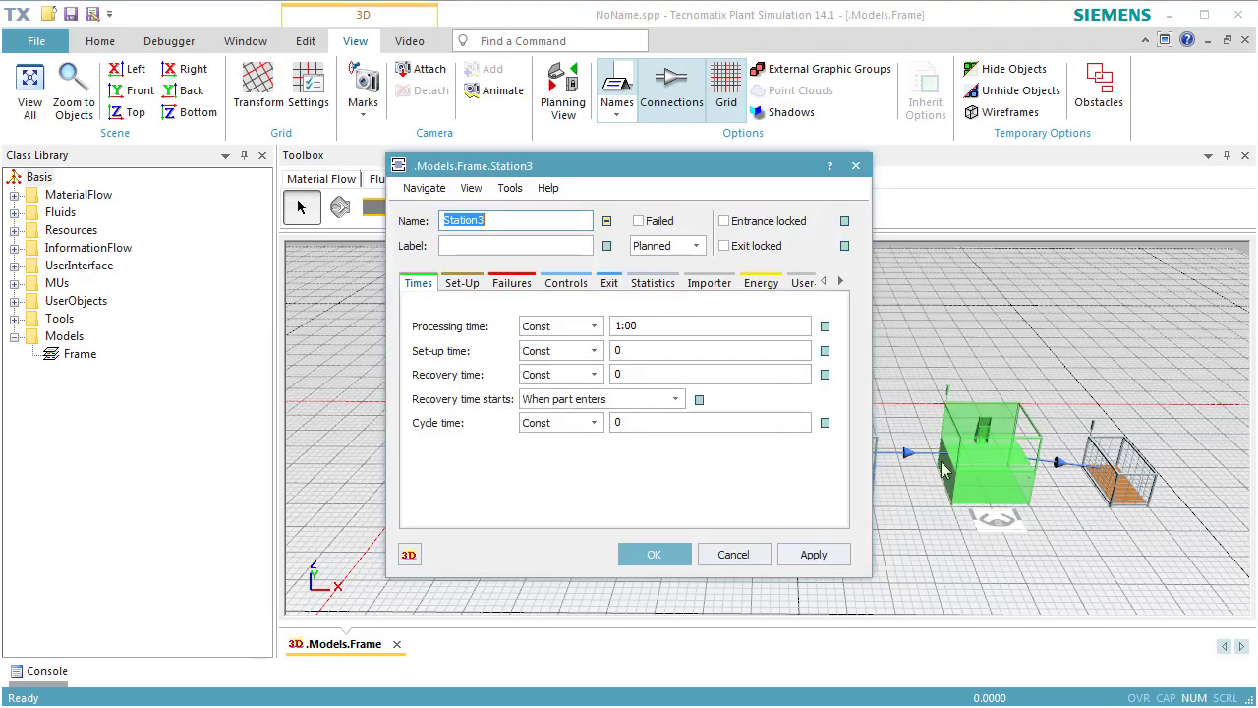
click(709, 283)
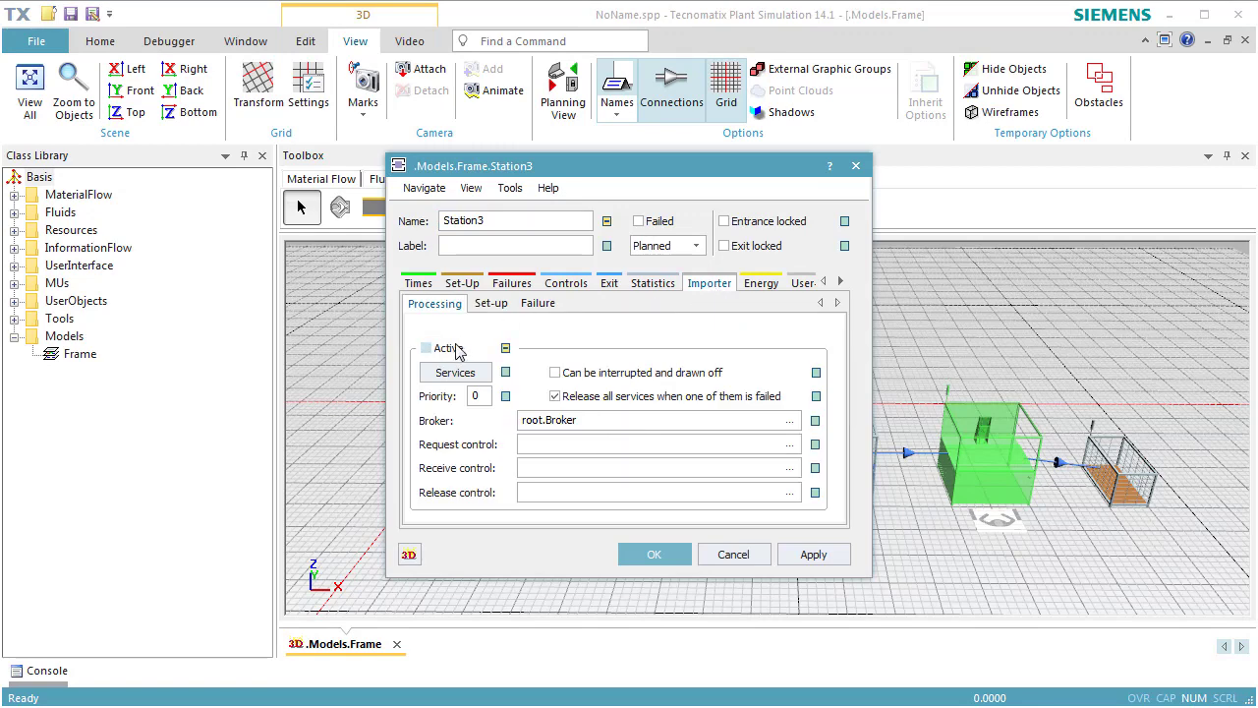
click(427, 348)
click(655, 554)
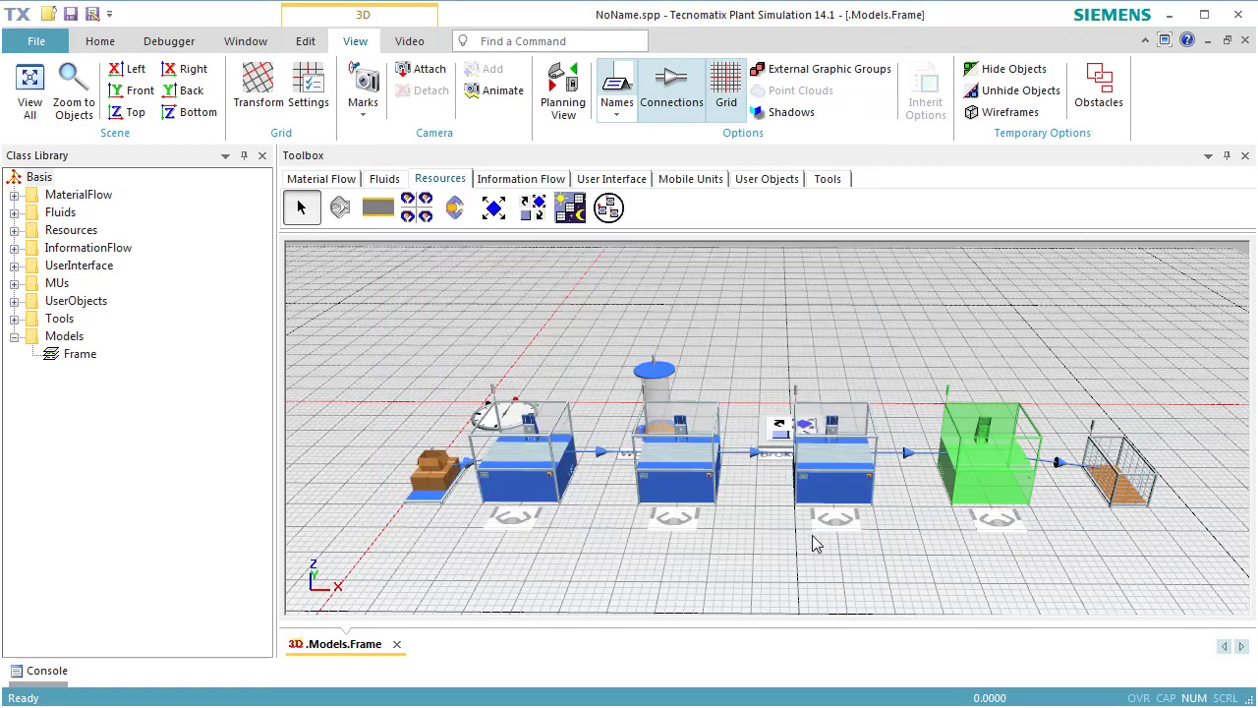
Reset and start the simulation to check the worker at the Stations.
right_click(773, 566)
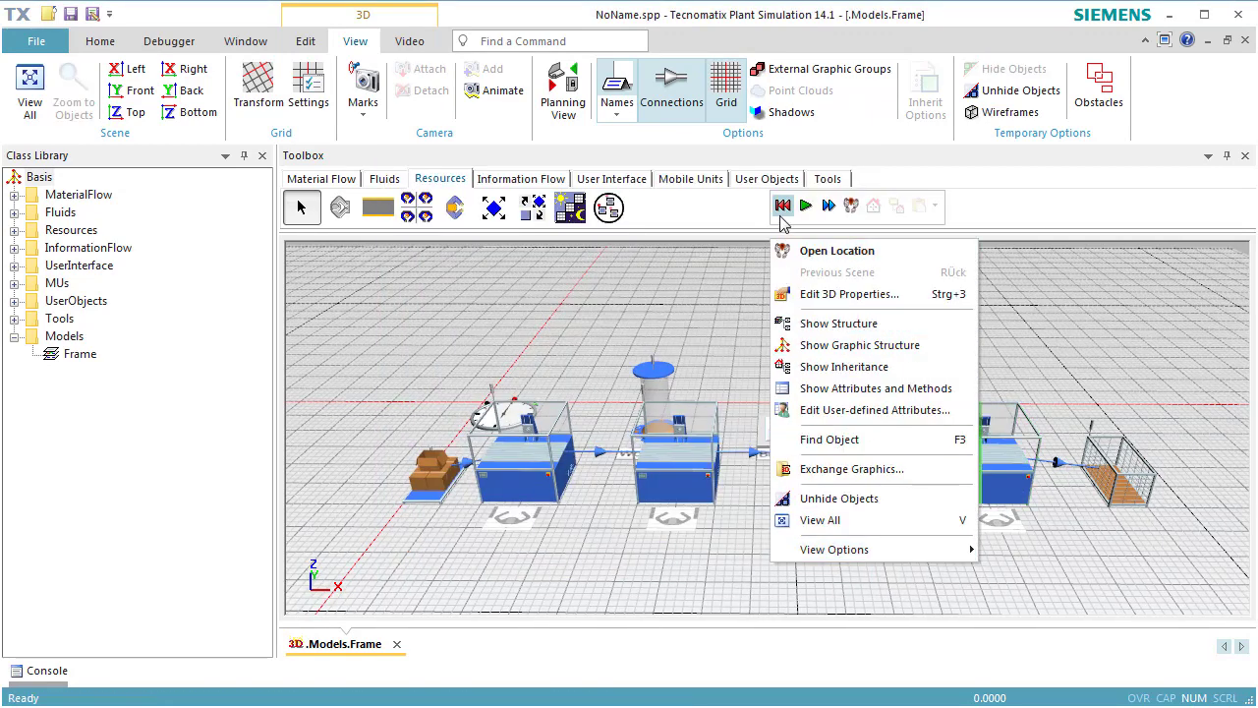
click(783, 205)
click(805, 206)
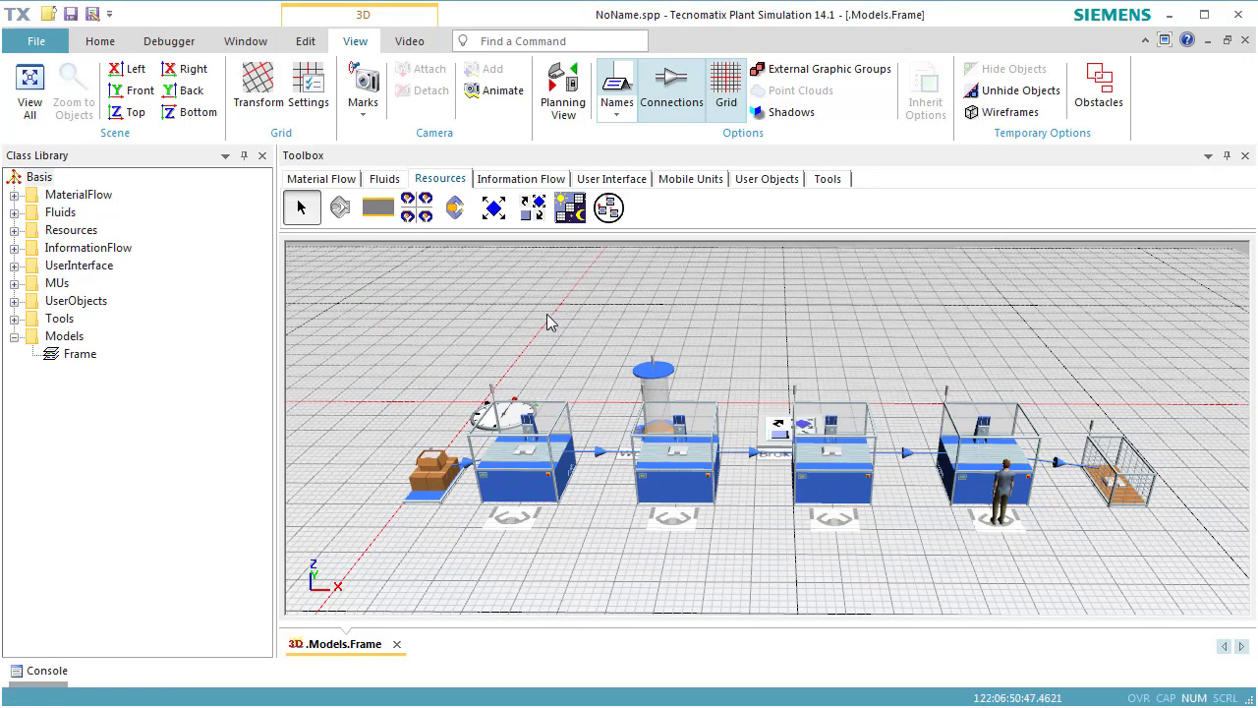
Switch the running simulation to real-time mode to watch the worker walk, and reset it.
click(100, 42)
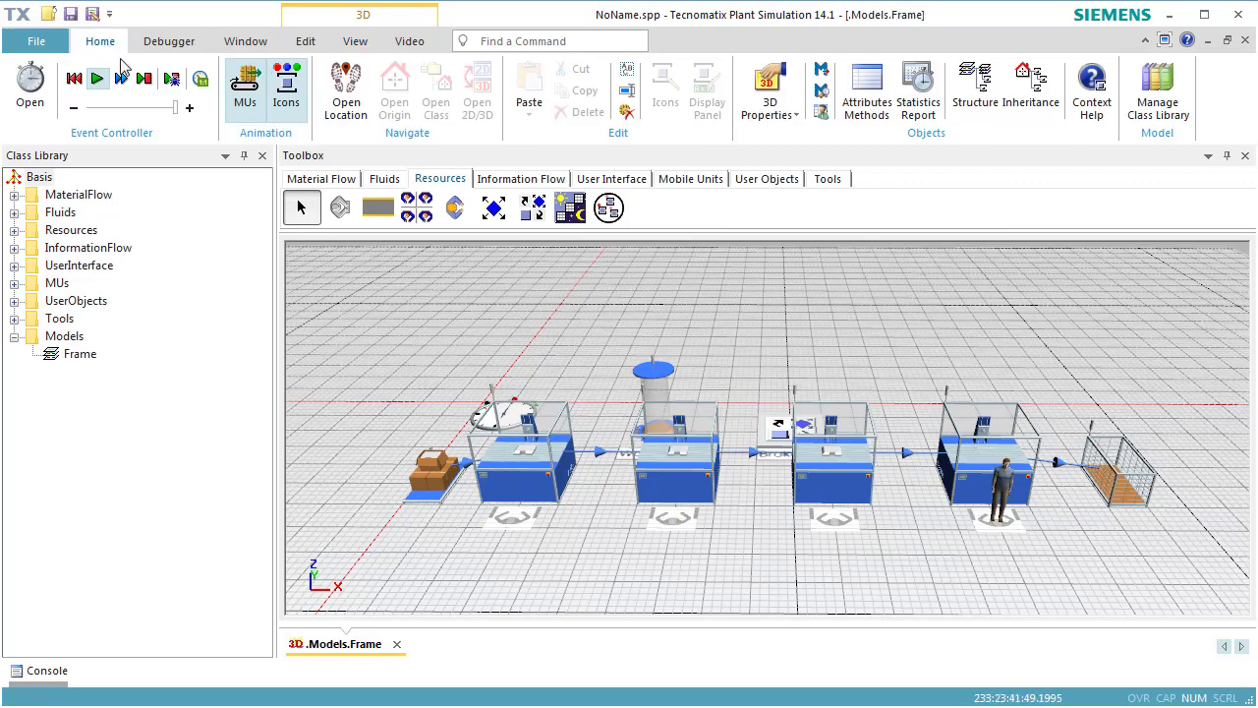
click(200, 79)
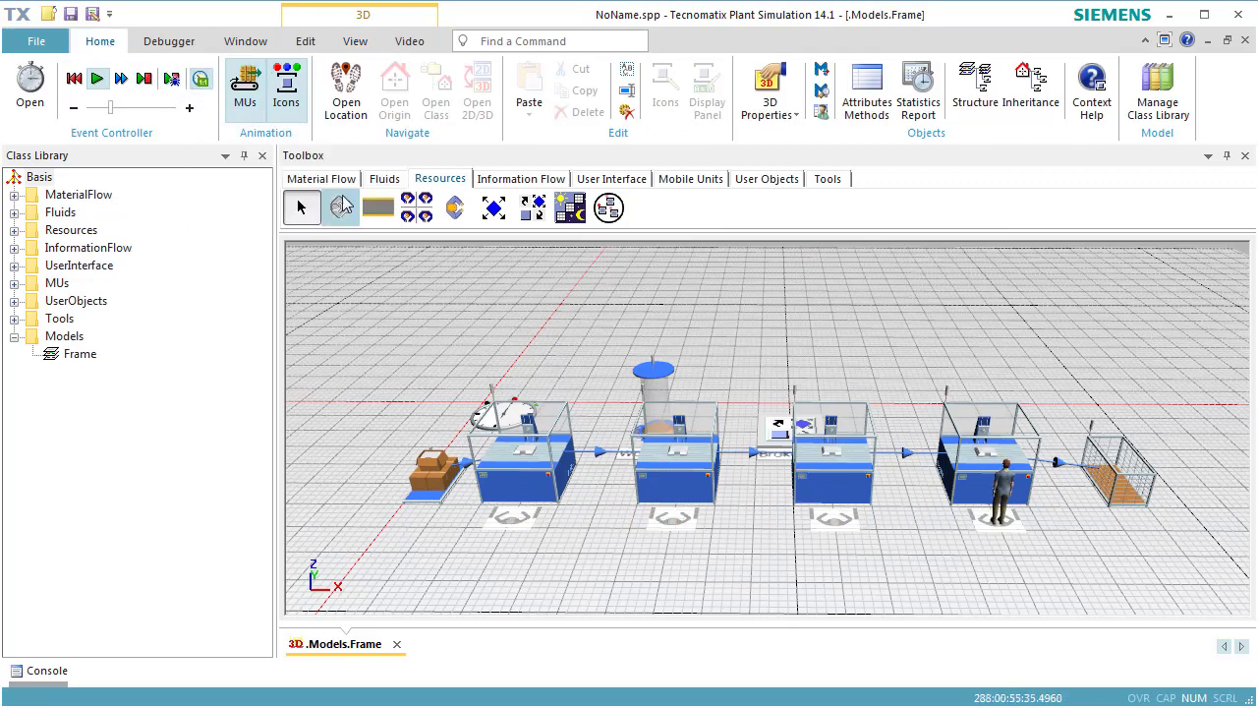
right_click(494, 329)
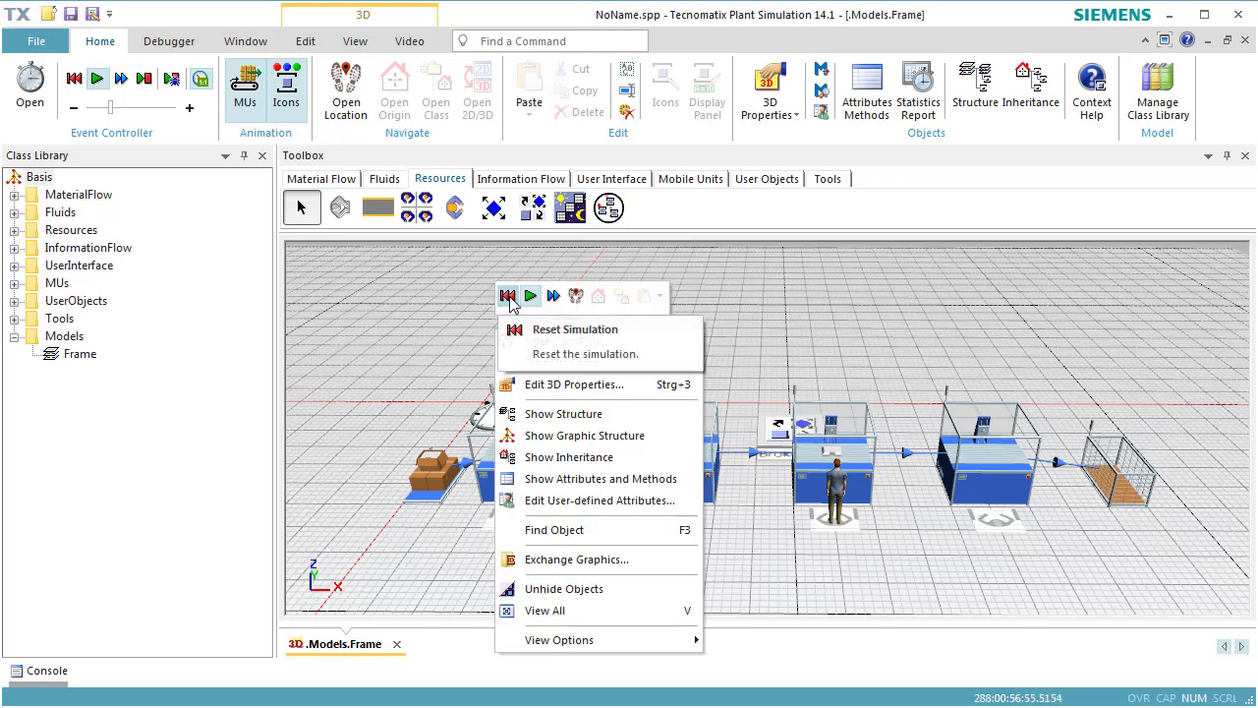
click(508, 297)
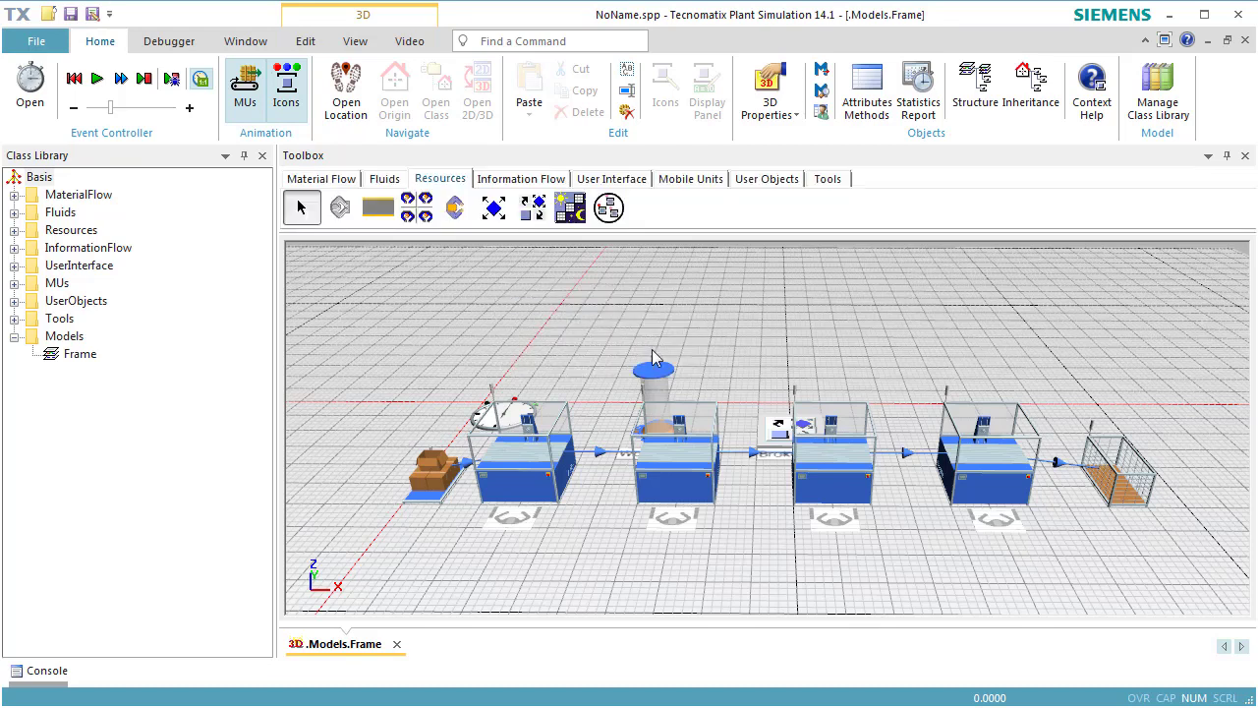
Turn off inheritance for the WorkerPool's creation table and set the Worker amount to 2.
double_click(658, 372)
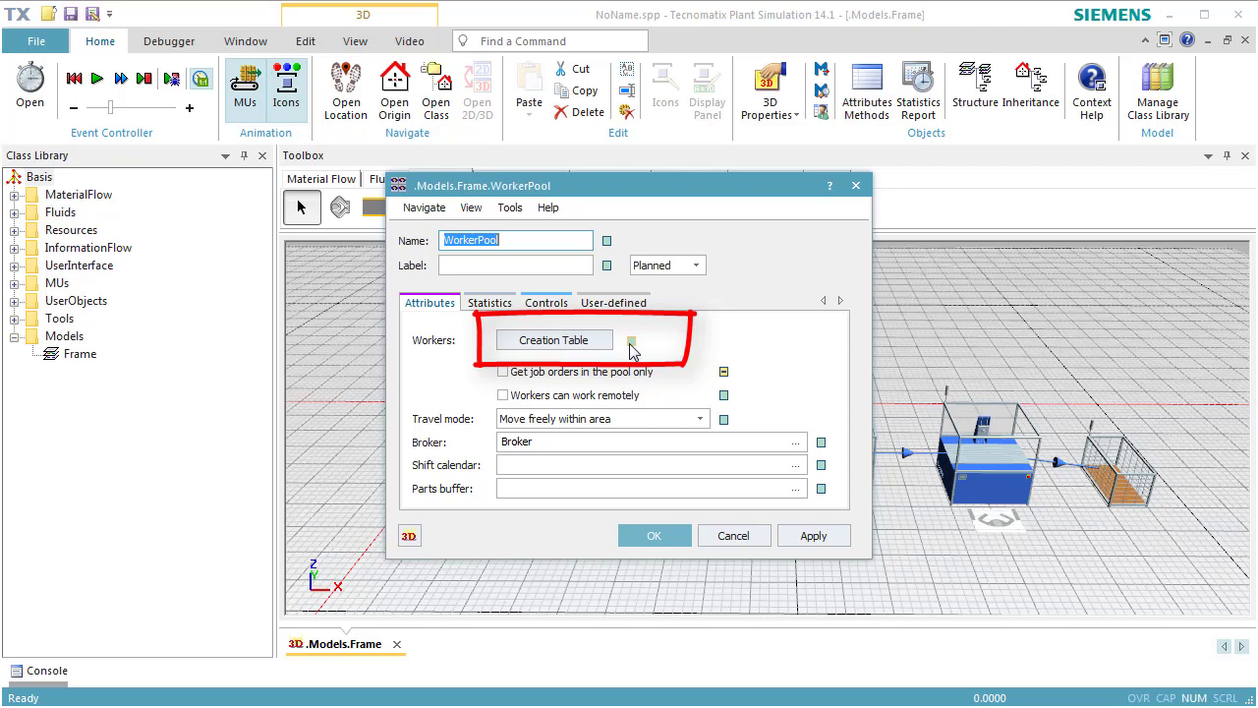
click(631, 343)
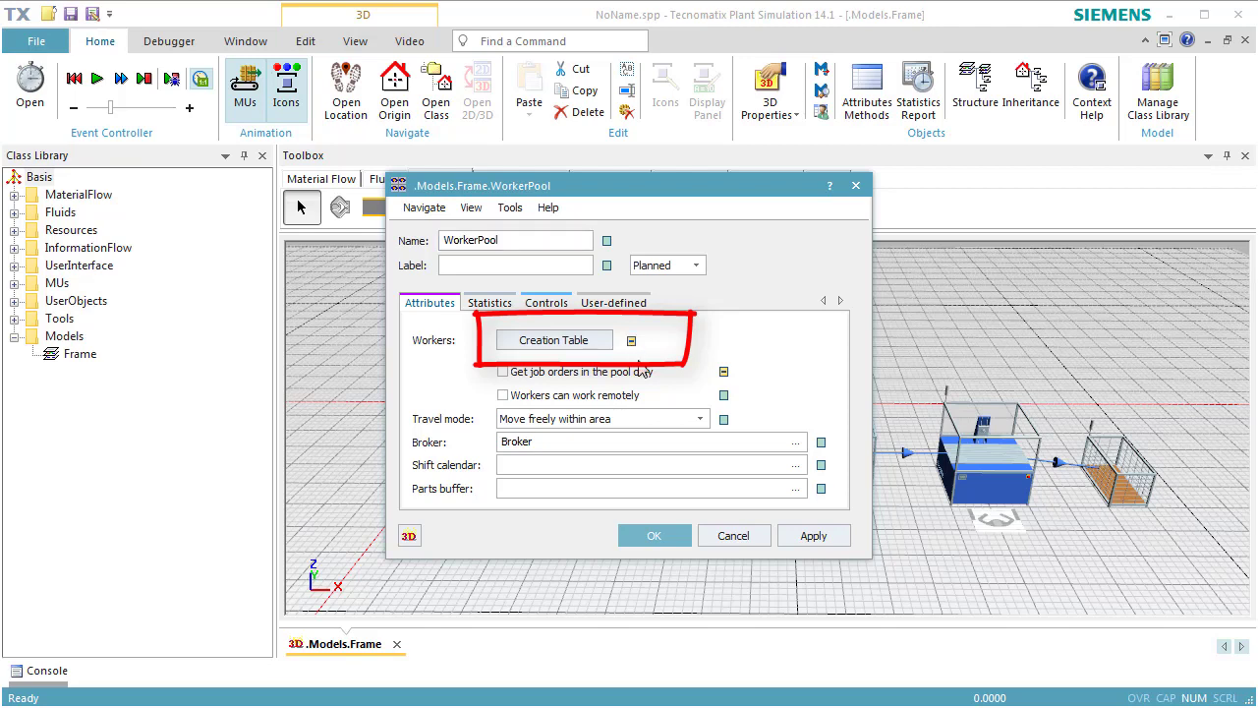
click(554, 340)
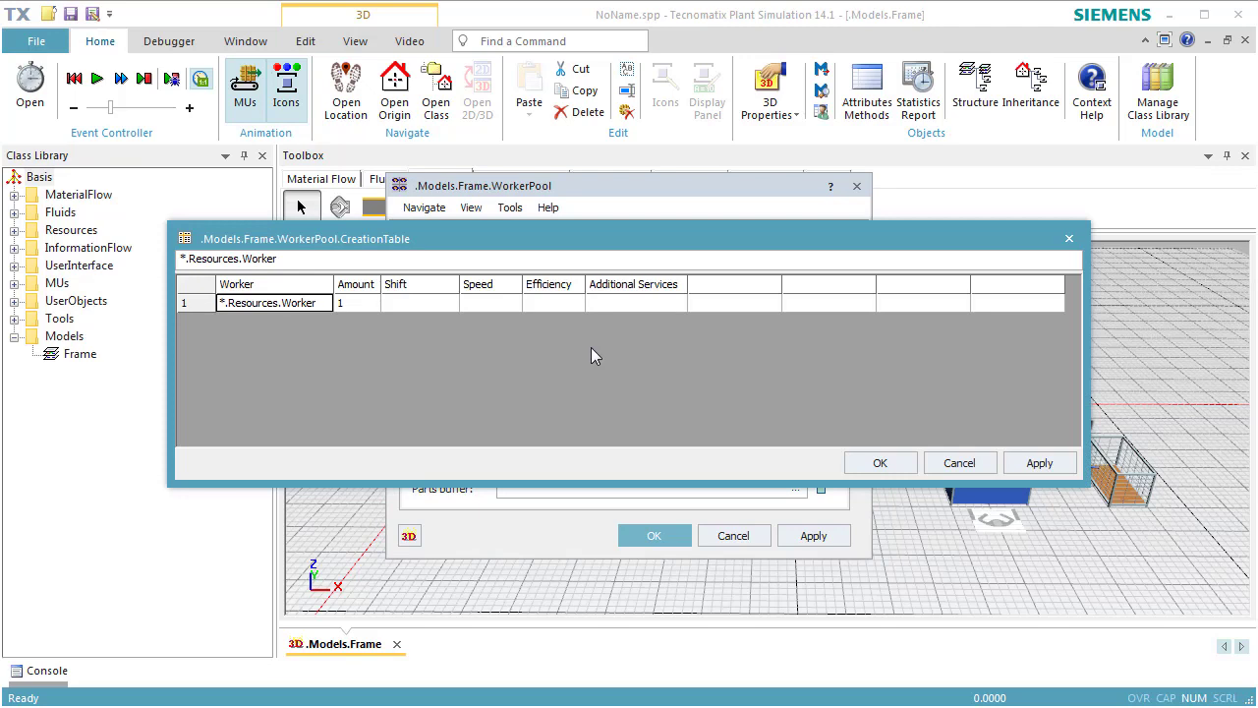
click(365, 304)
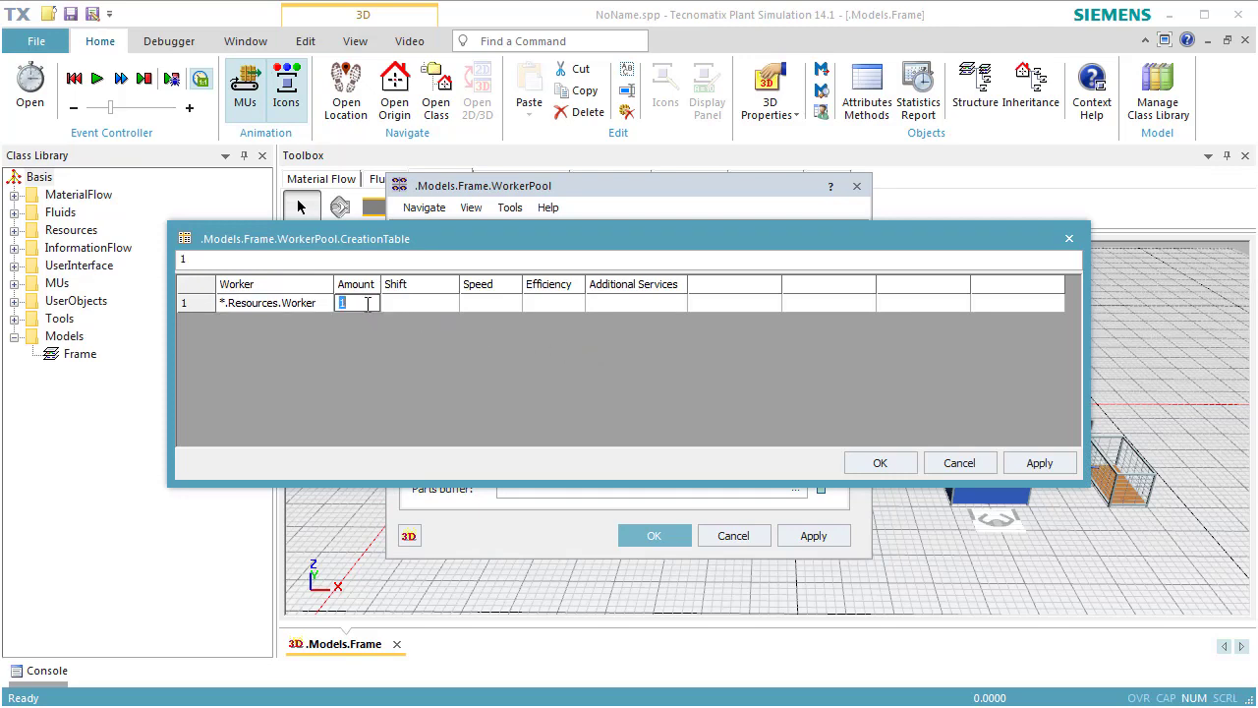
text(2)
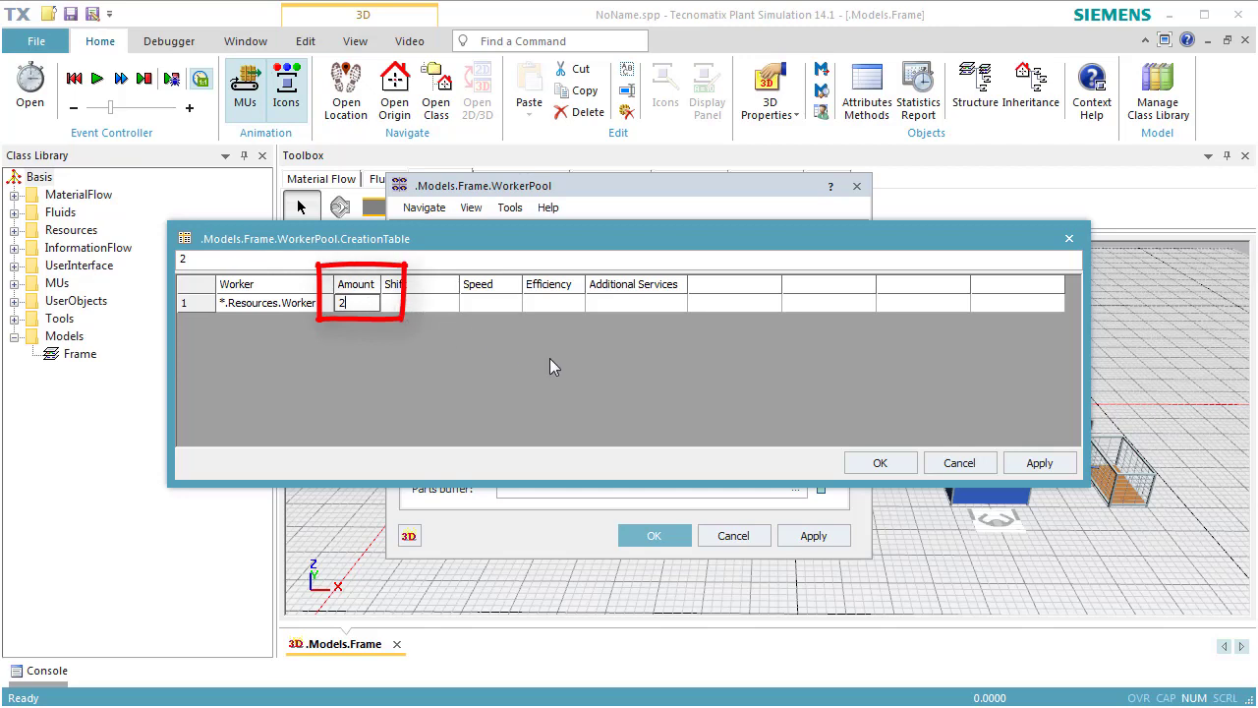
click(861, 463)
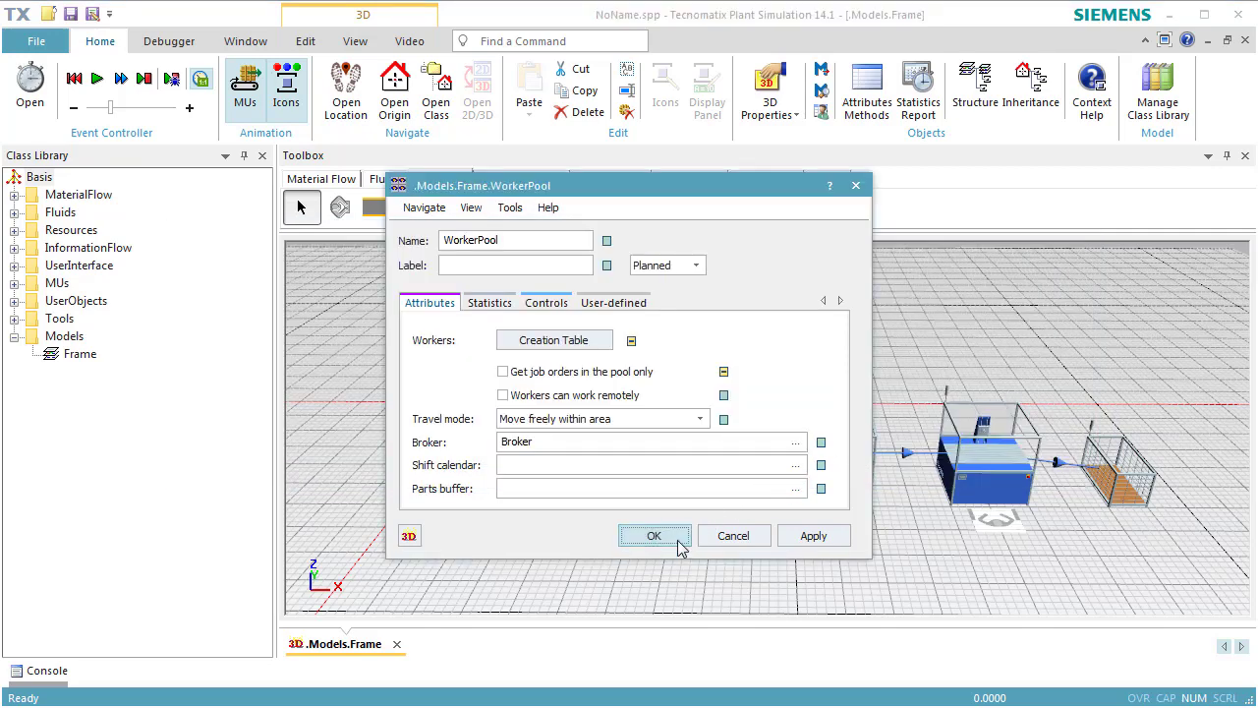
click(653, 535)
Run the simulation from a reset state to watch both workers serve the Stations, and reset it.
right_click(742, 365)
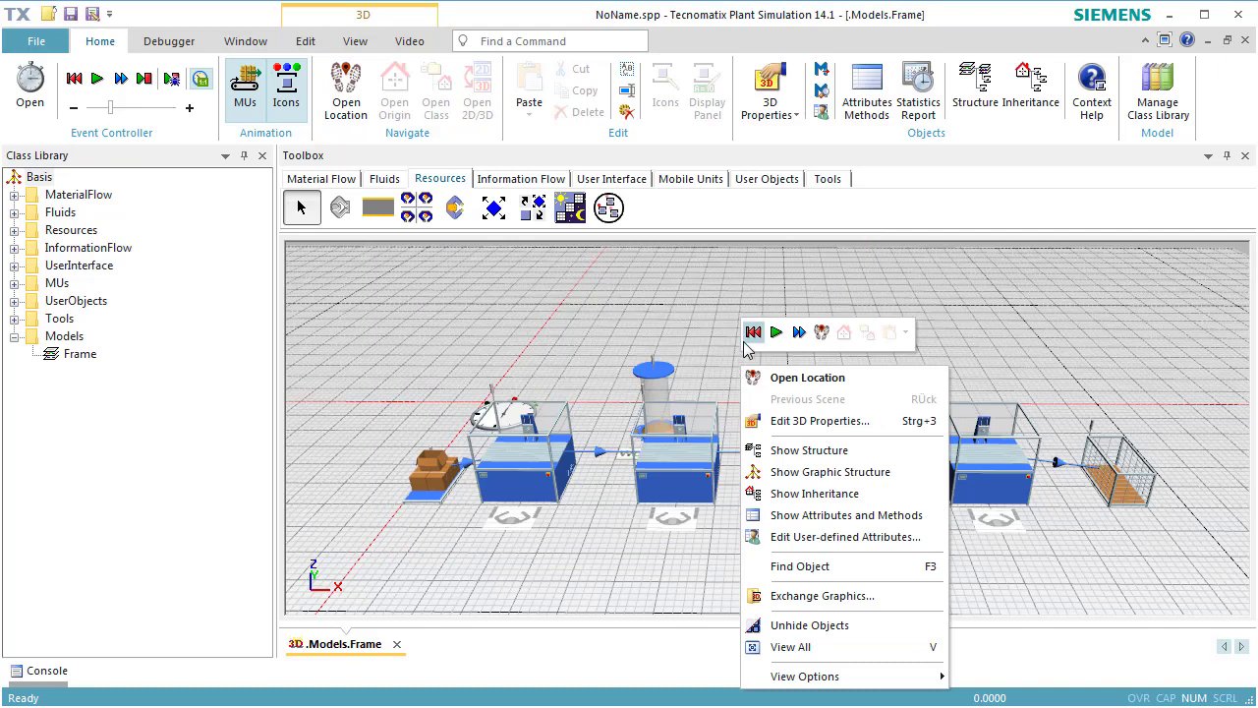
click(753, 333)
click(775, 334)
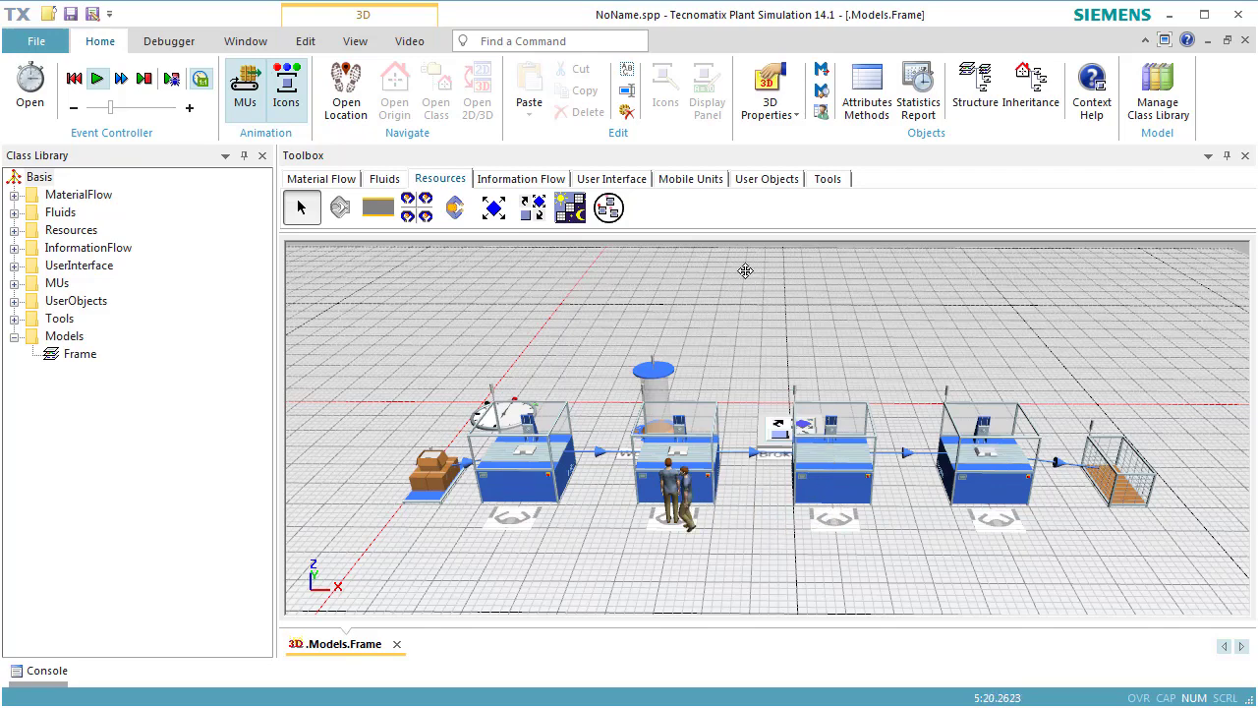
right_click(745, 271)
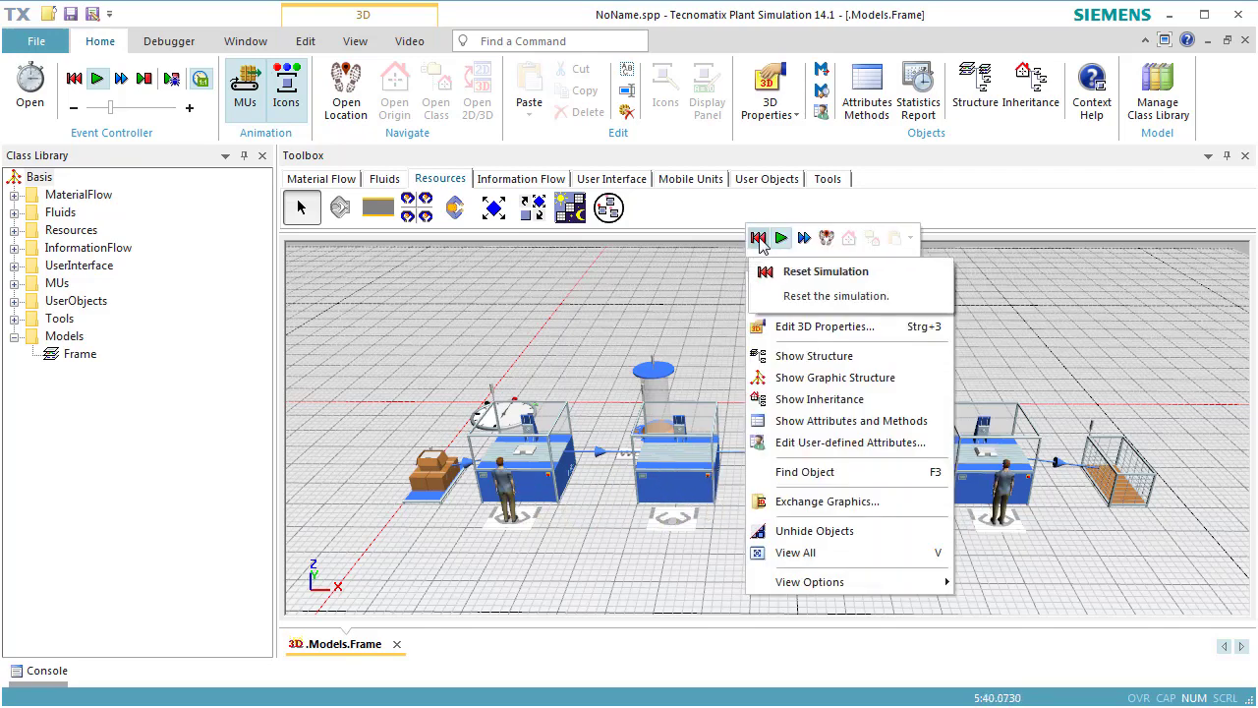
click(758, 241)
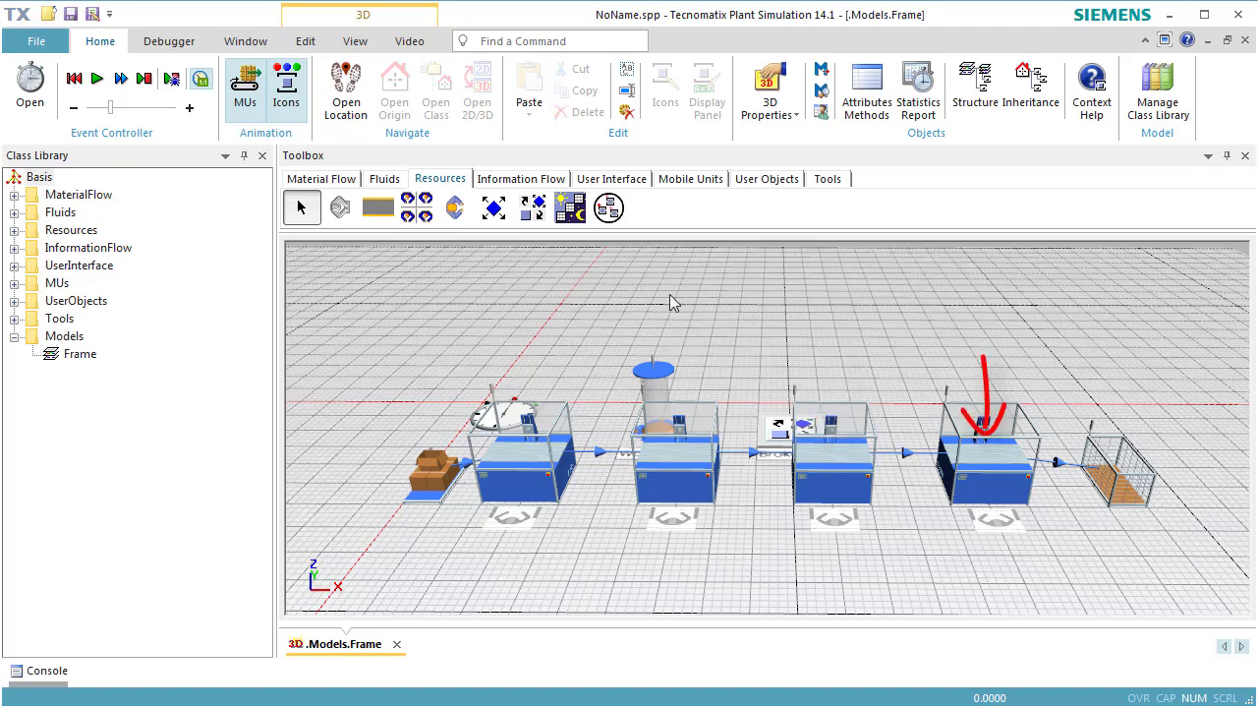
Turn off inheritance for the first Station's processing importer services and replace StandardService with job1.
double_click(521, 474)
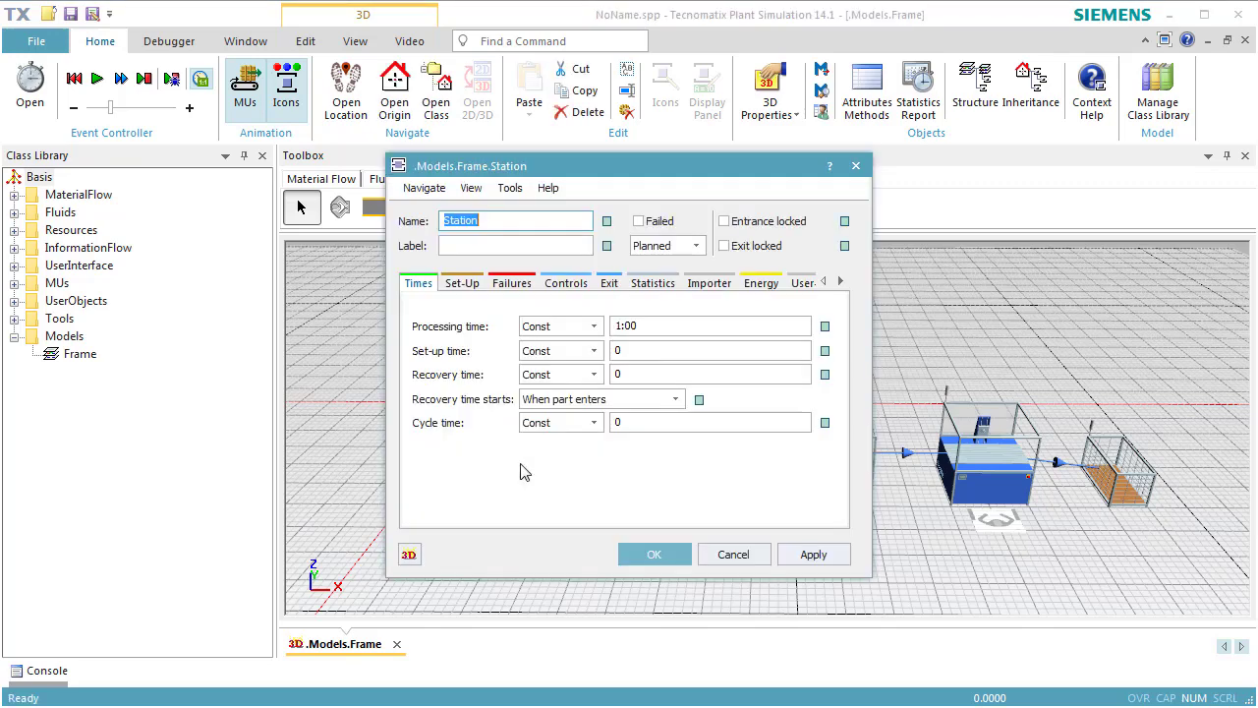
click(691, 285)
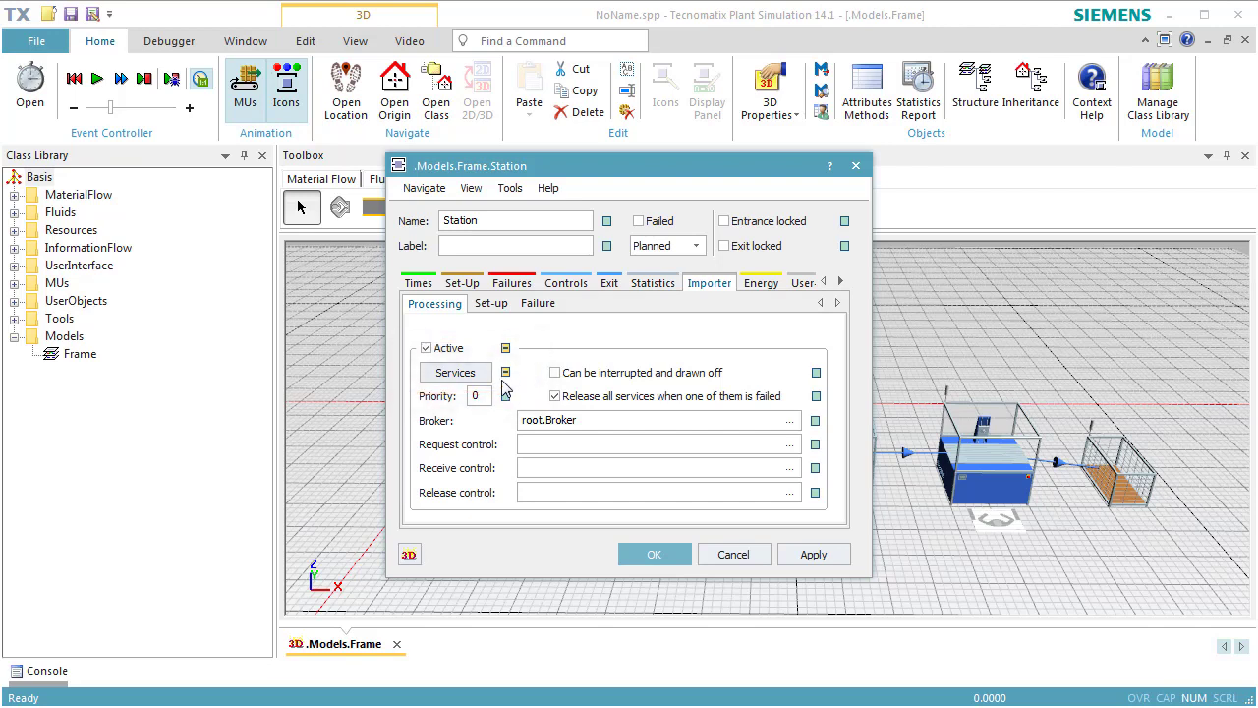
click(470, 379)
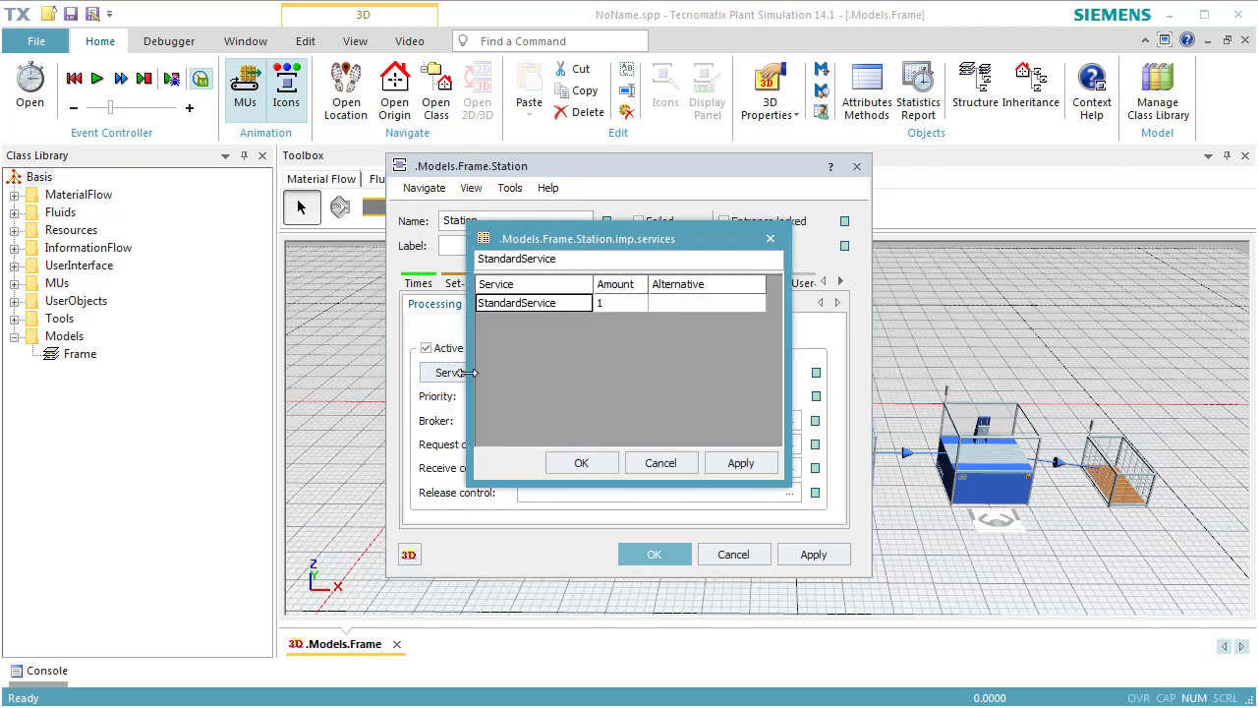
double_click(580, 306)
drag(580, 306, 462, 303)
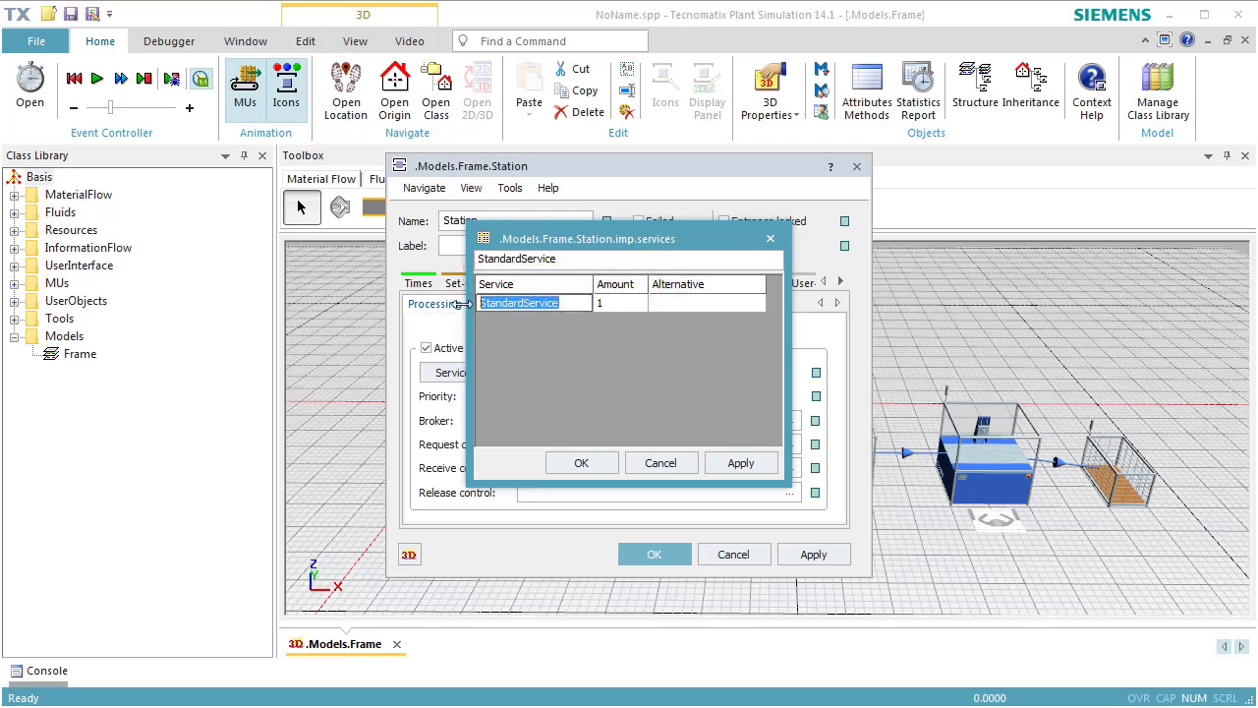
text(job1)
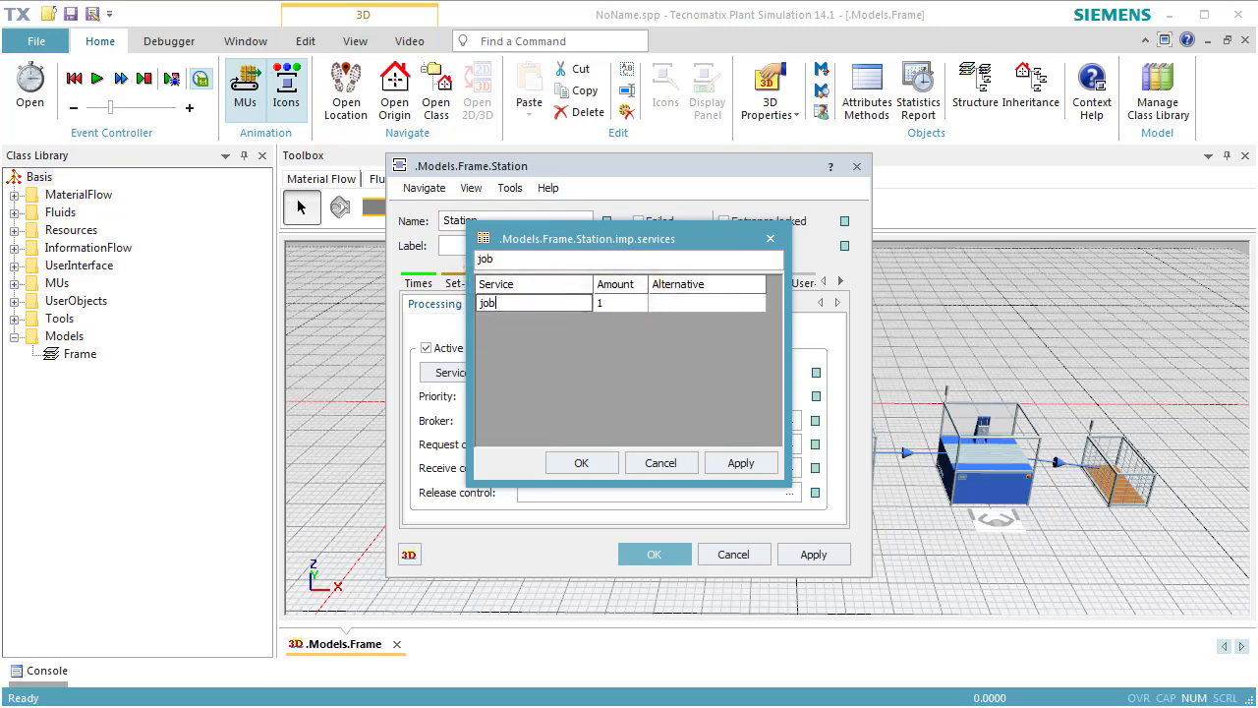
click(578, 463)
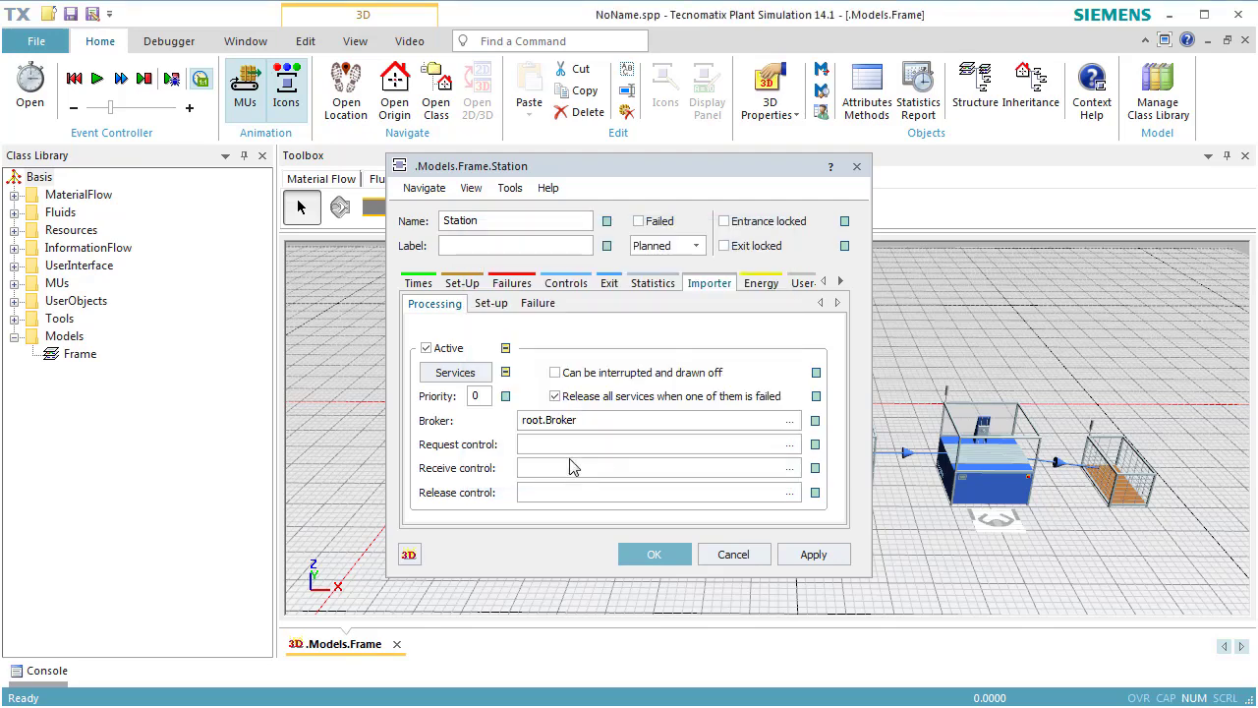
click(652, 554)
Turn off inheritance for Station1's processing importer services and replace StandardService with job1.
double_click(680, 464)
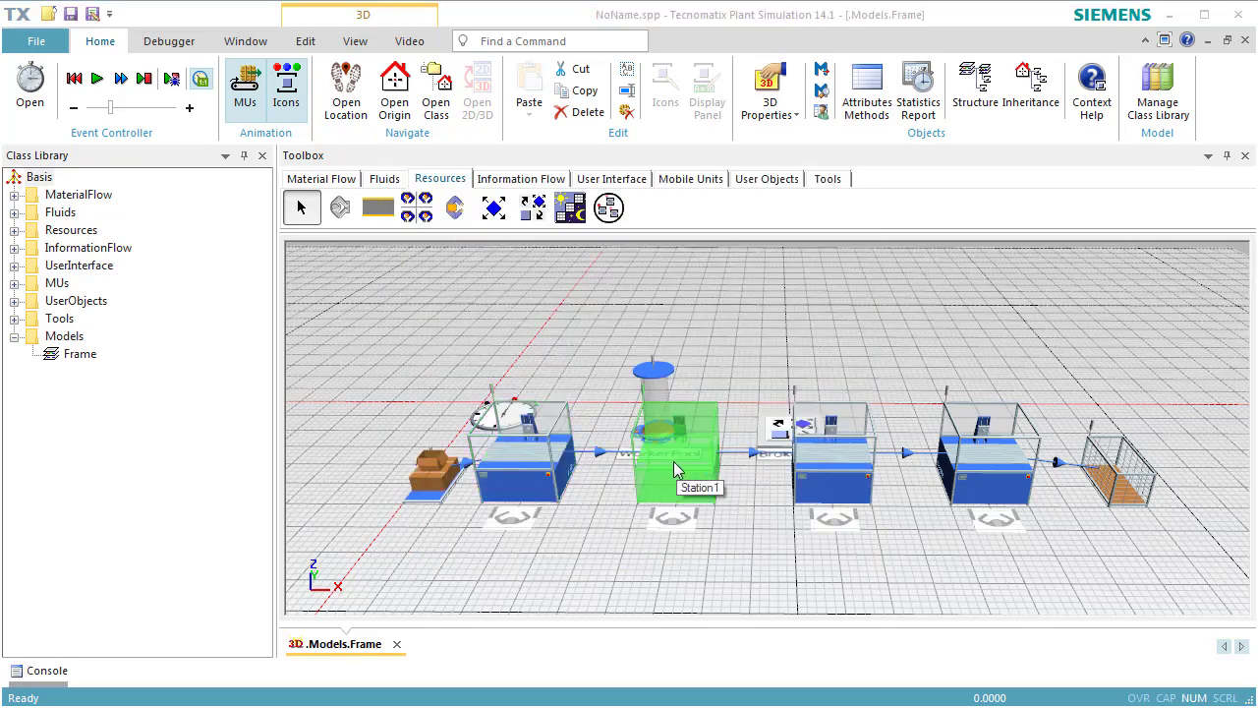
click(708, 283)
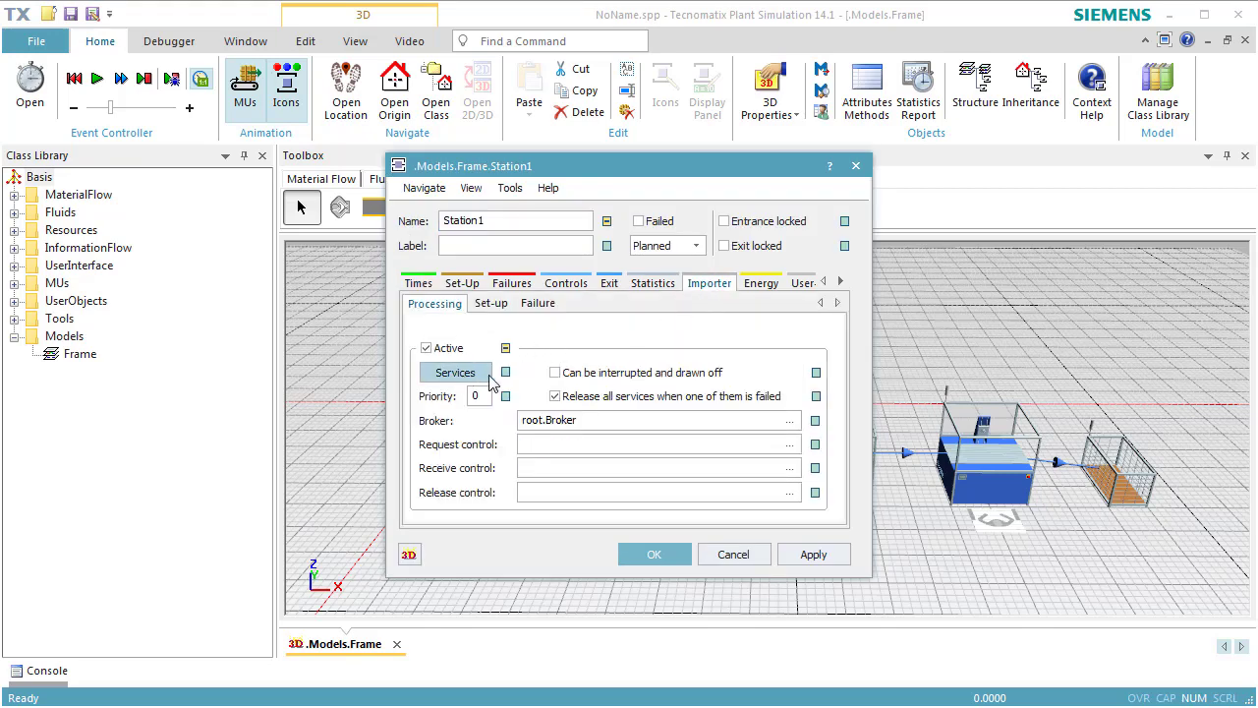
click(487, 374)
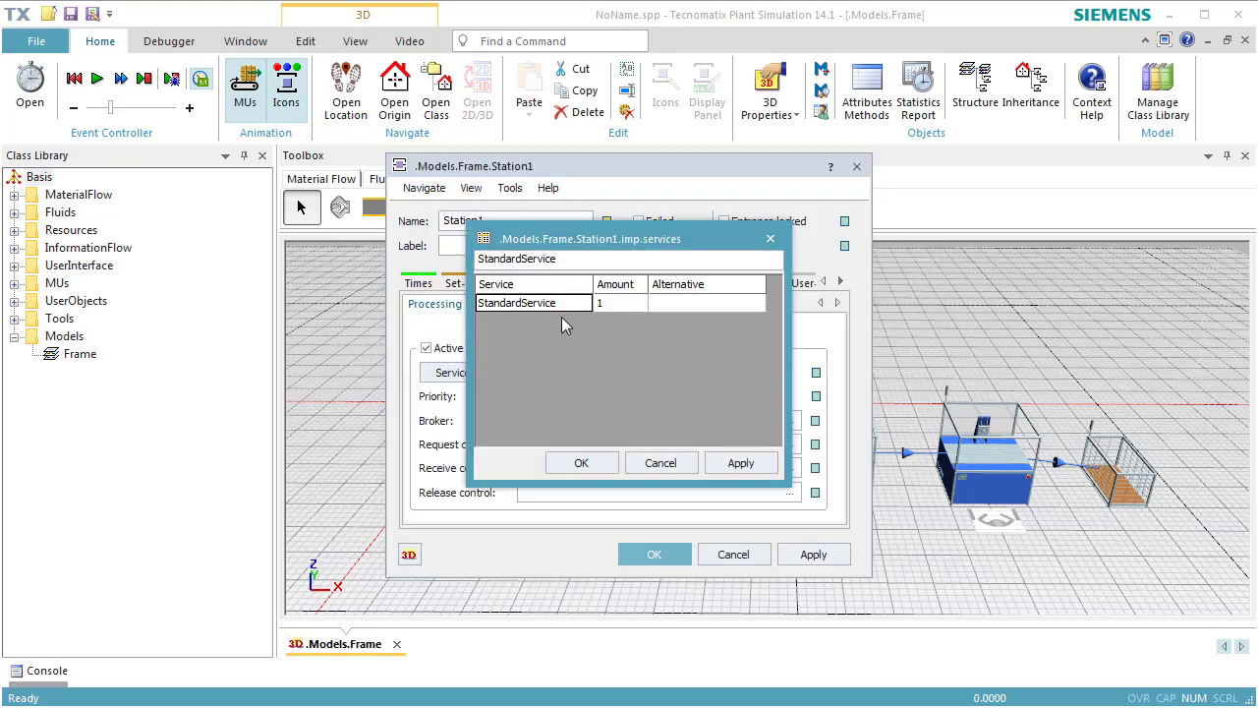
double_click(566, 307)
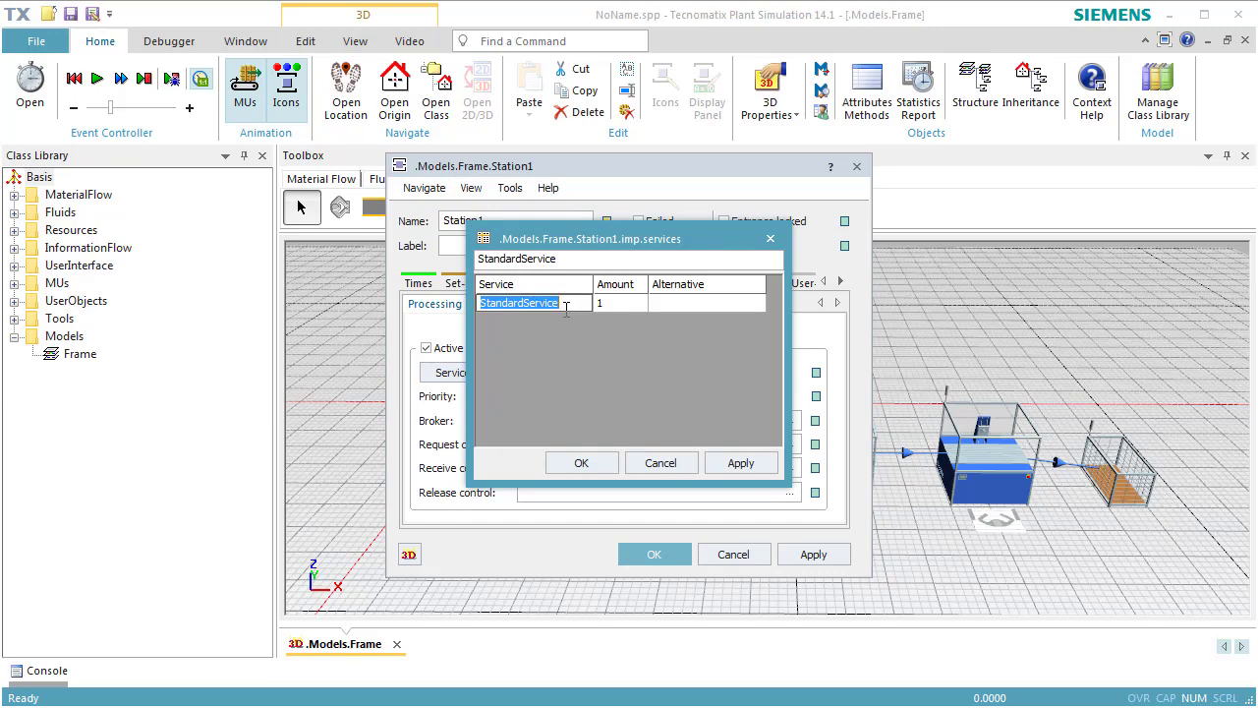
text(job1)
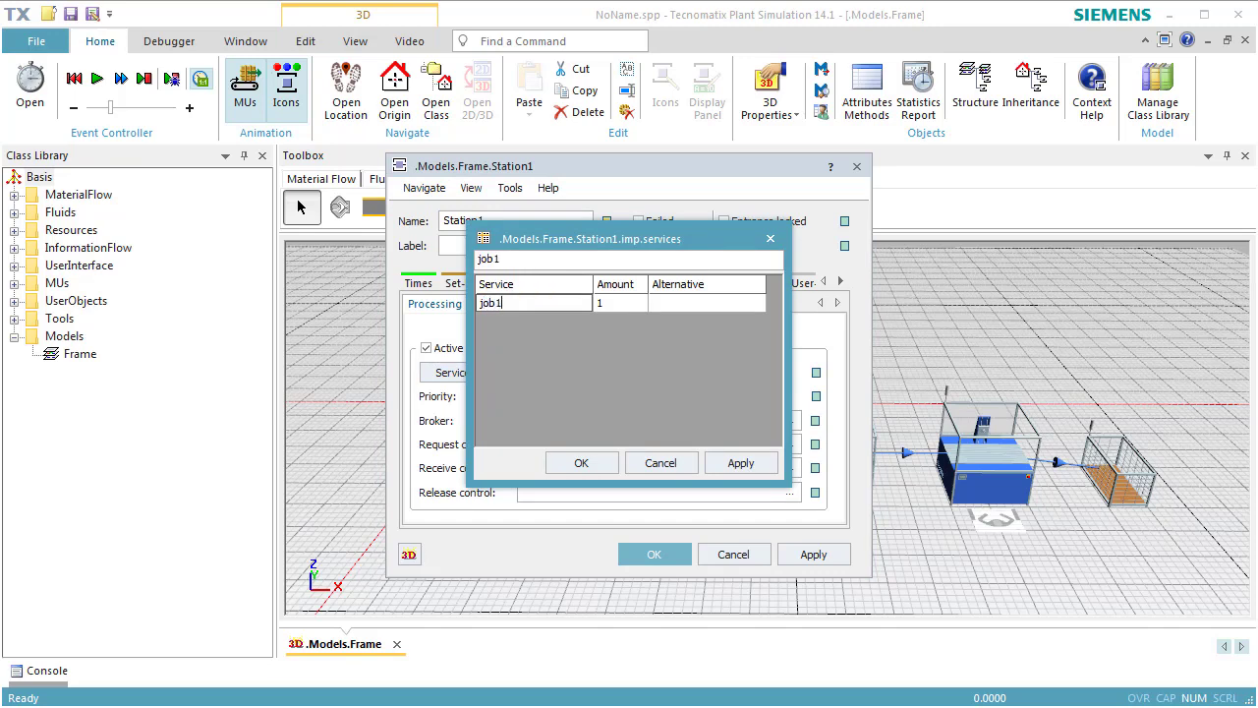
click(597, 464)
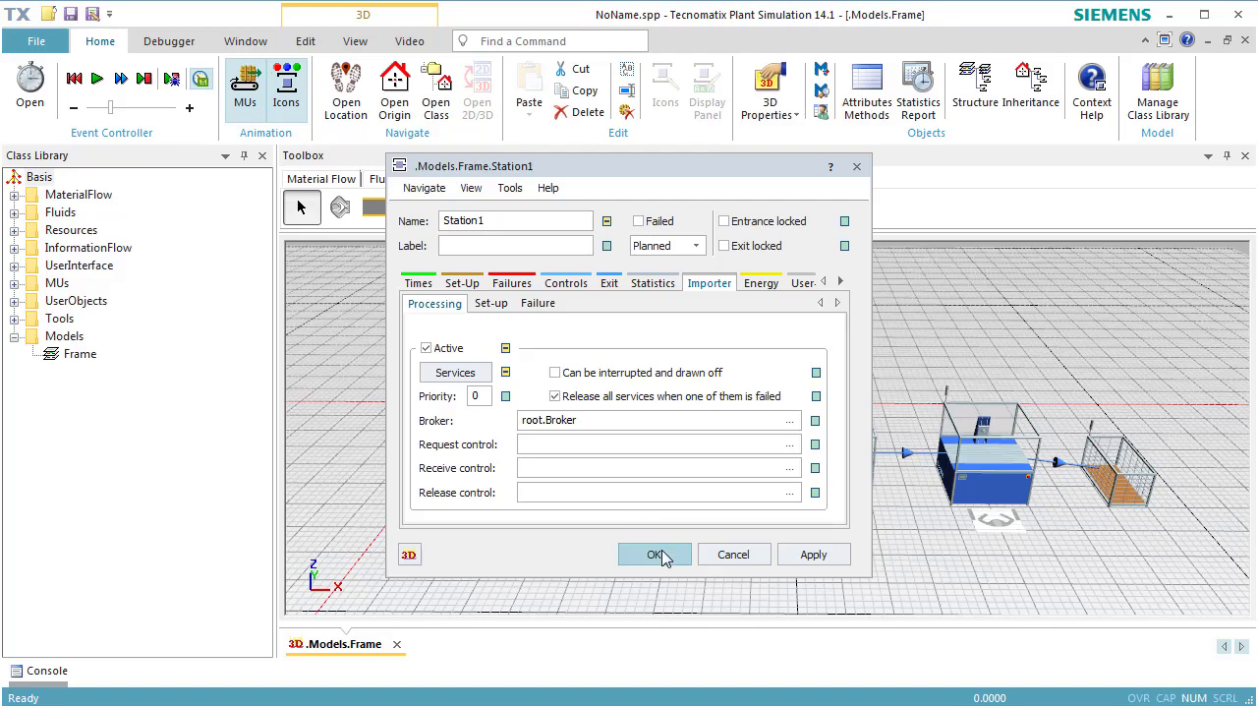
click(655, 554)
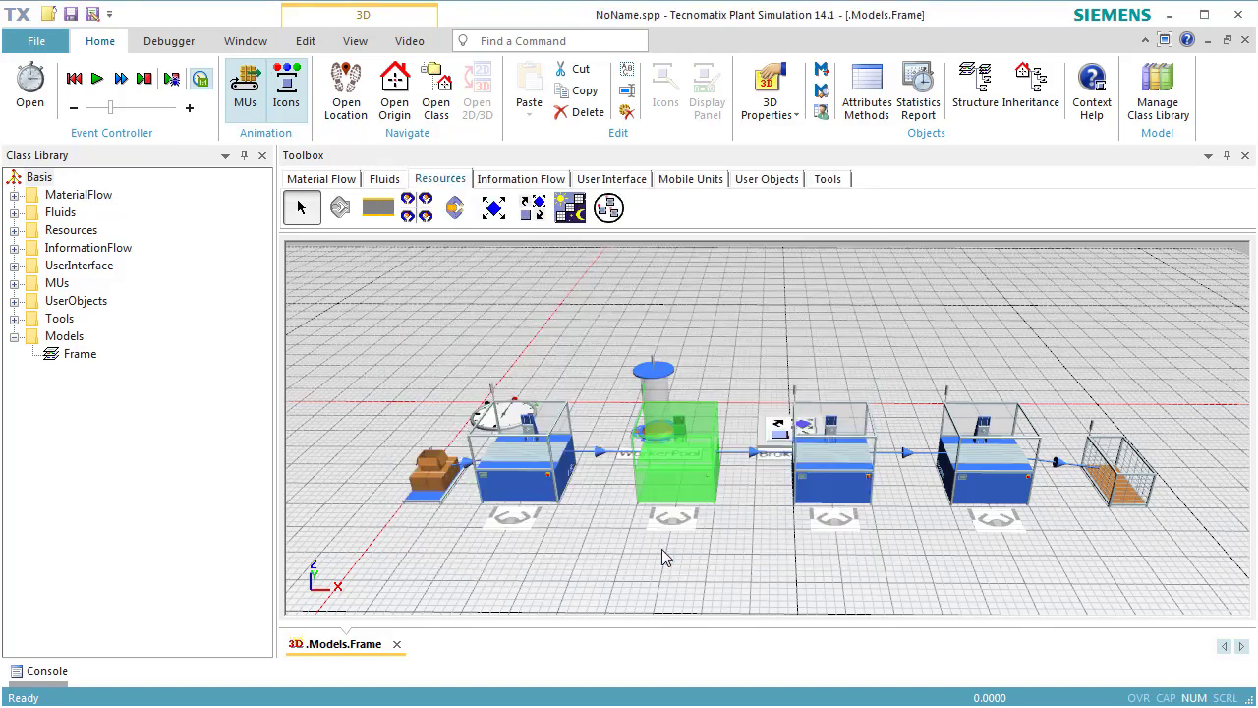
Turn off inheritance for Station2's processing importer services and replace StandardService with job2.
double_click(819, 475)
click(709, 283)
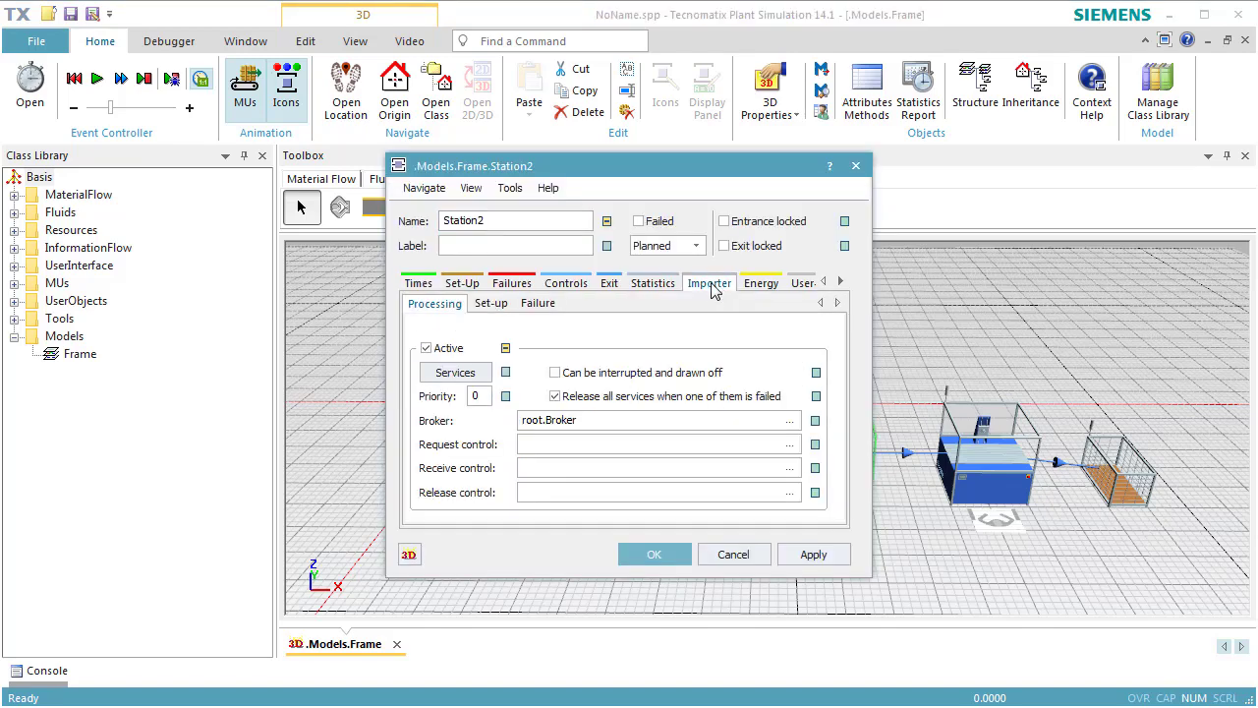
click(481, 381)
double_click(576, 303)
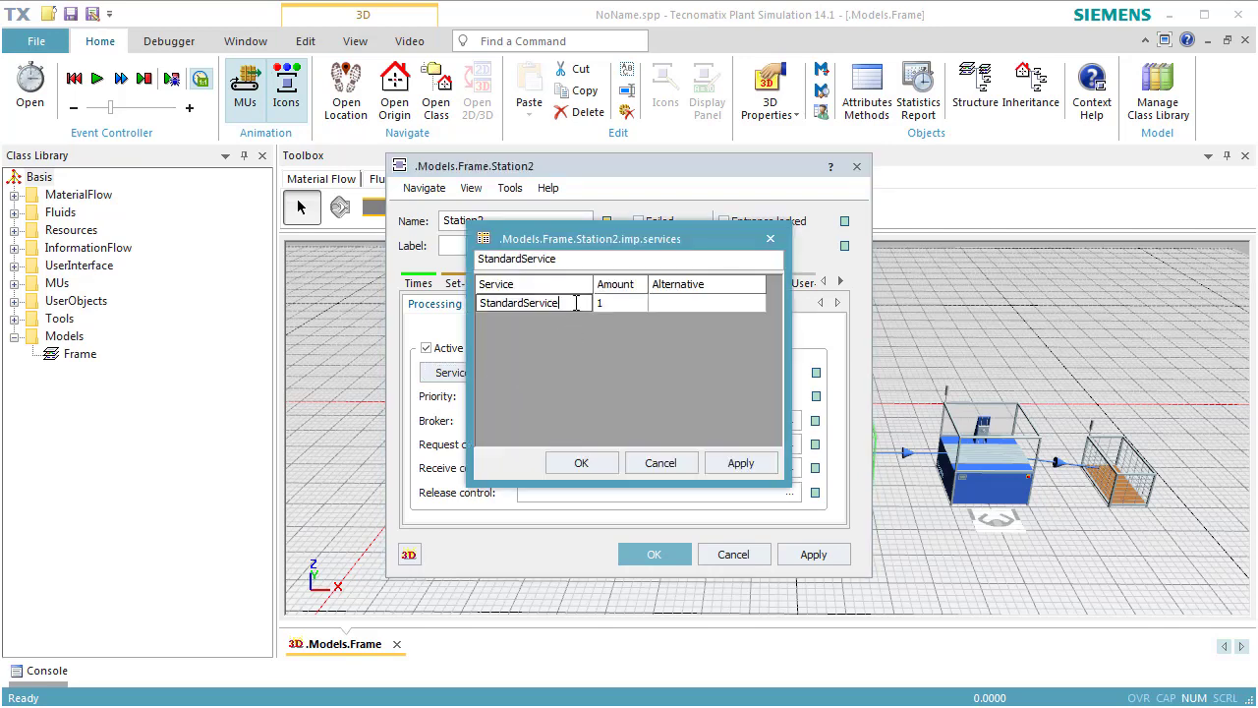
text(job2)
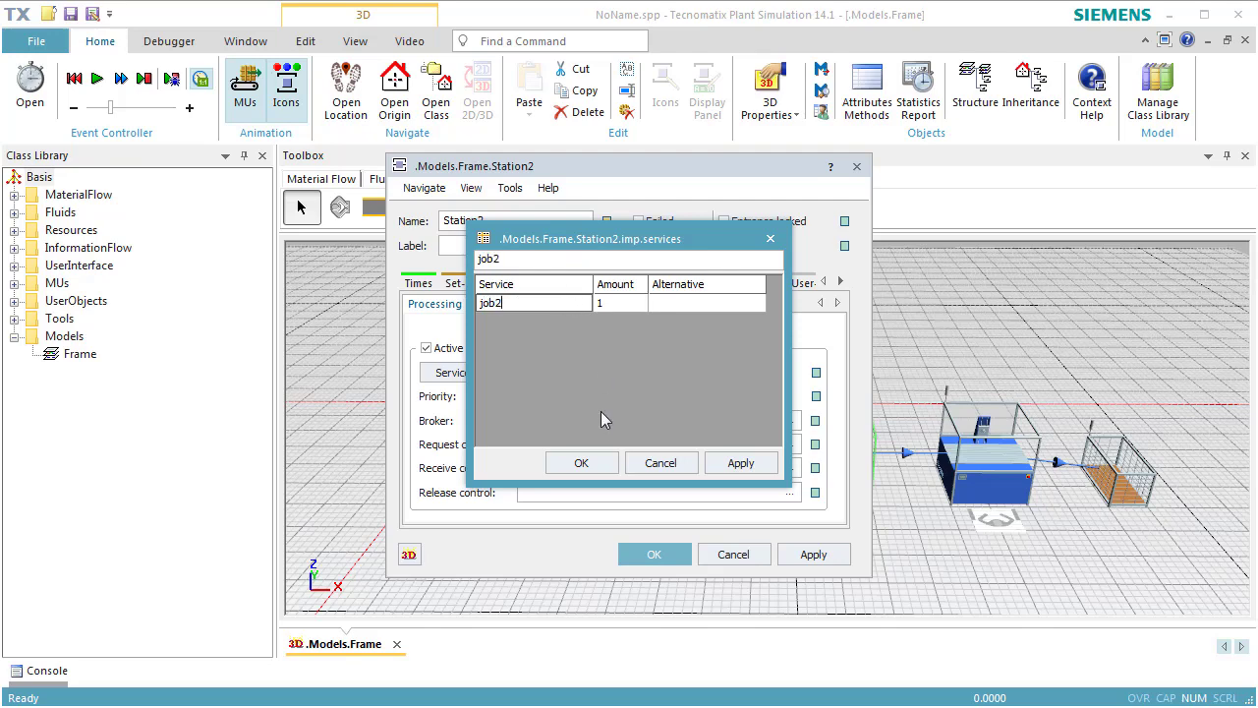
click(596, 464)
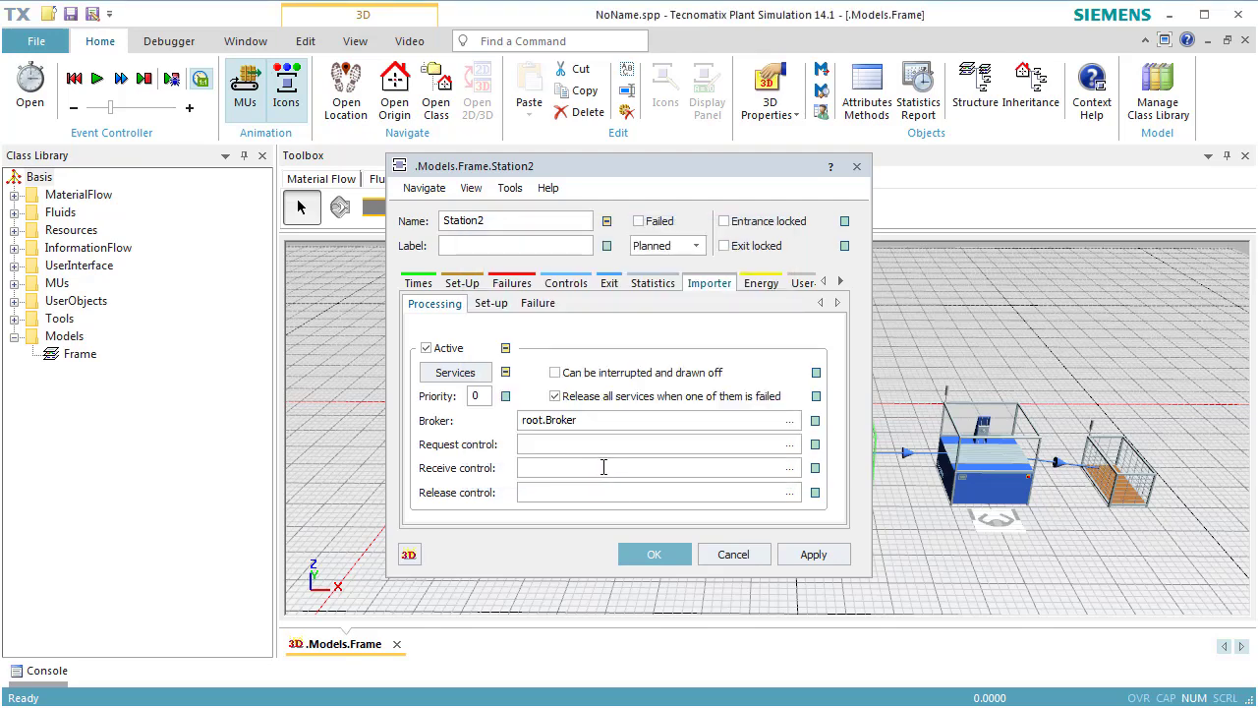
click(645, 553)
Turn off inheritance for Station3's processing importer services and replace StandardService with job2.
double_click(991, 477)
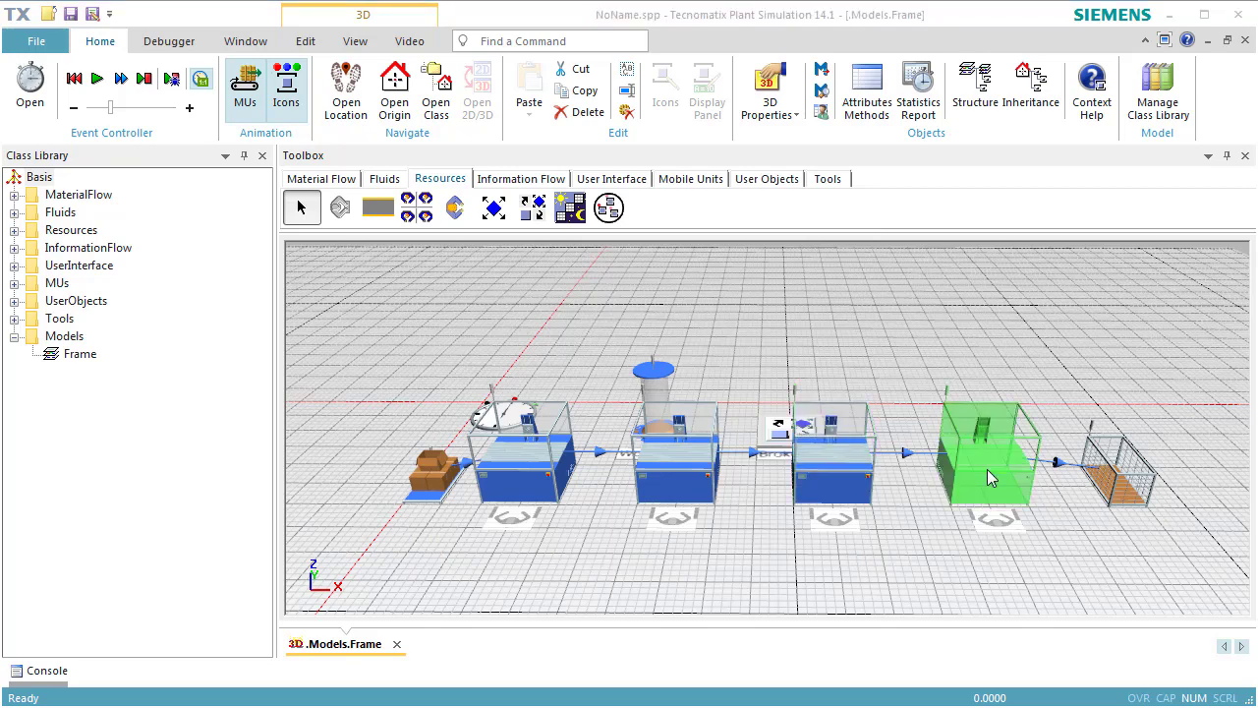
click(709, 283)
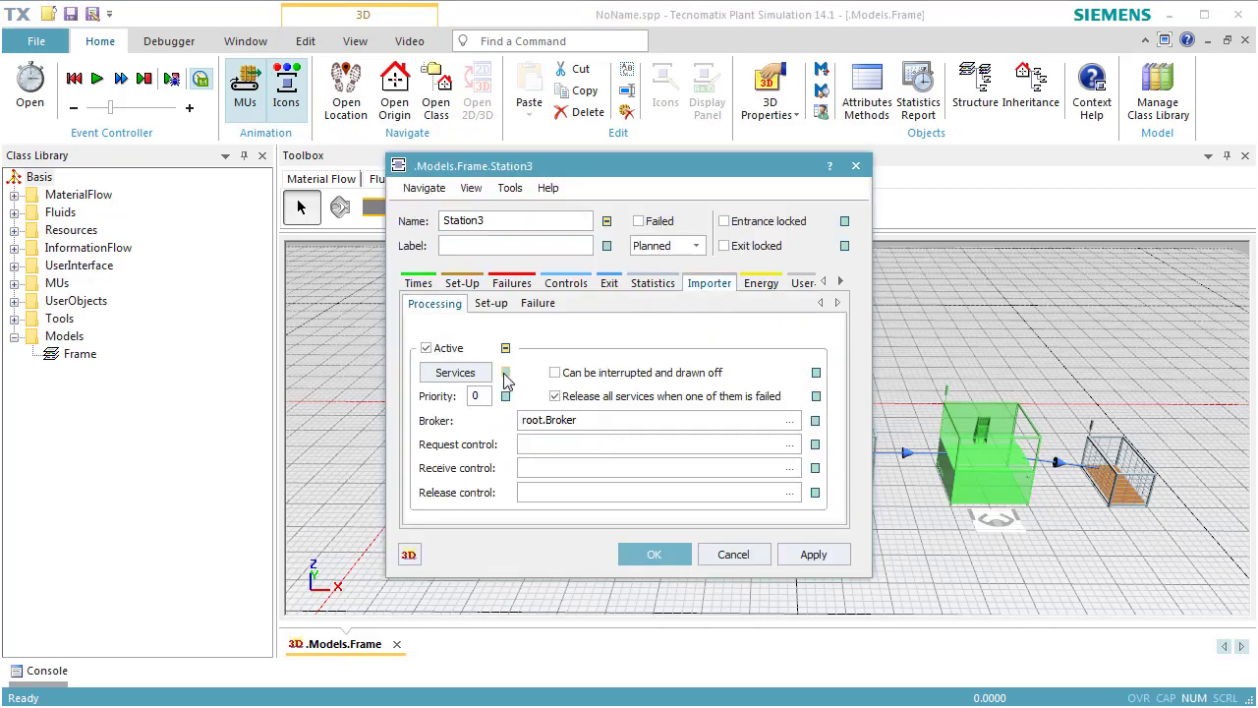
click(466, 382)
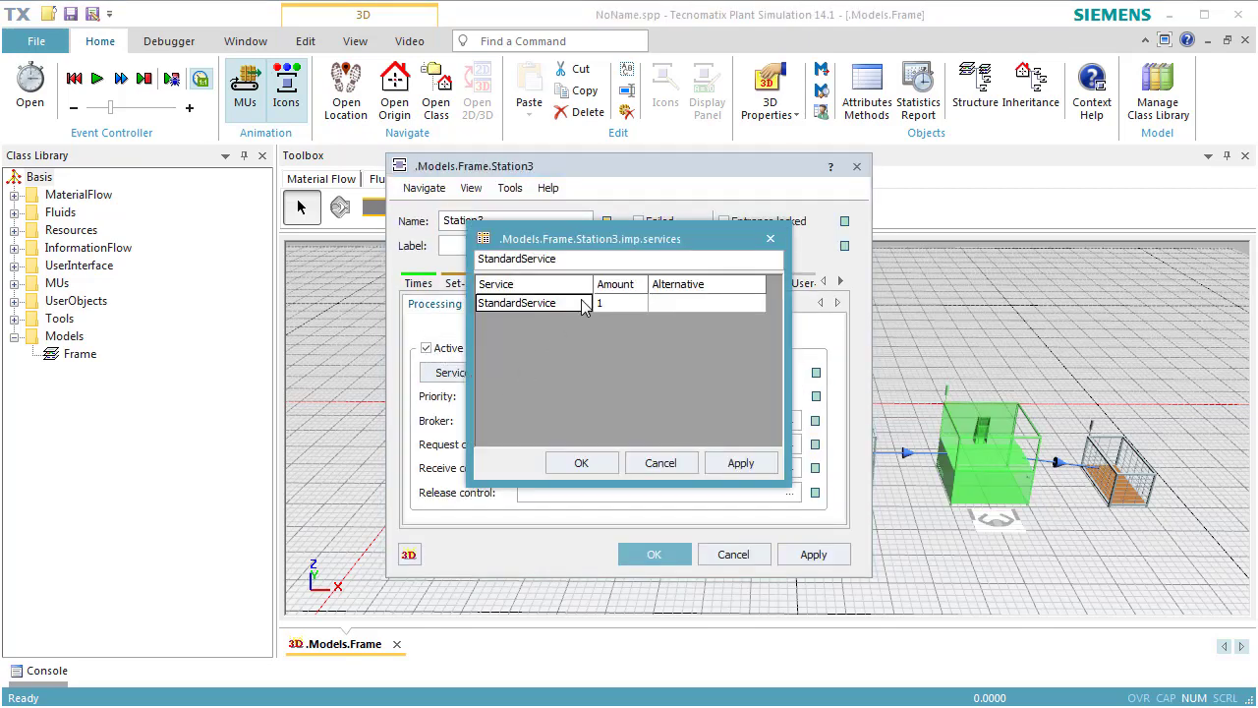
click(583, 305)
text(job2)
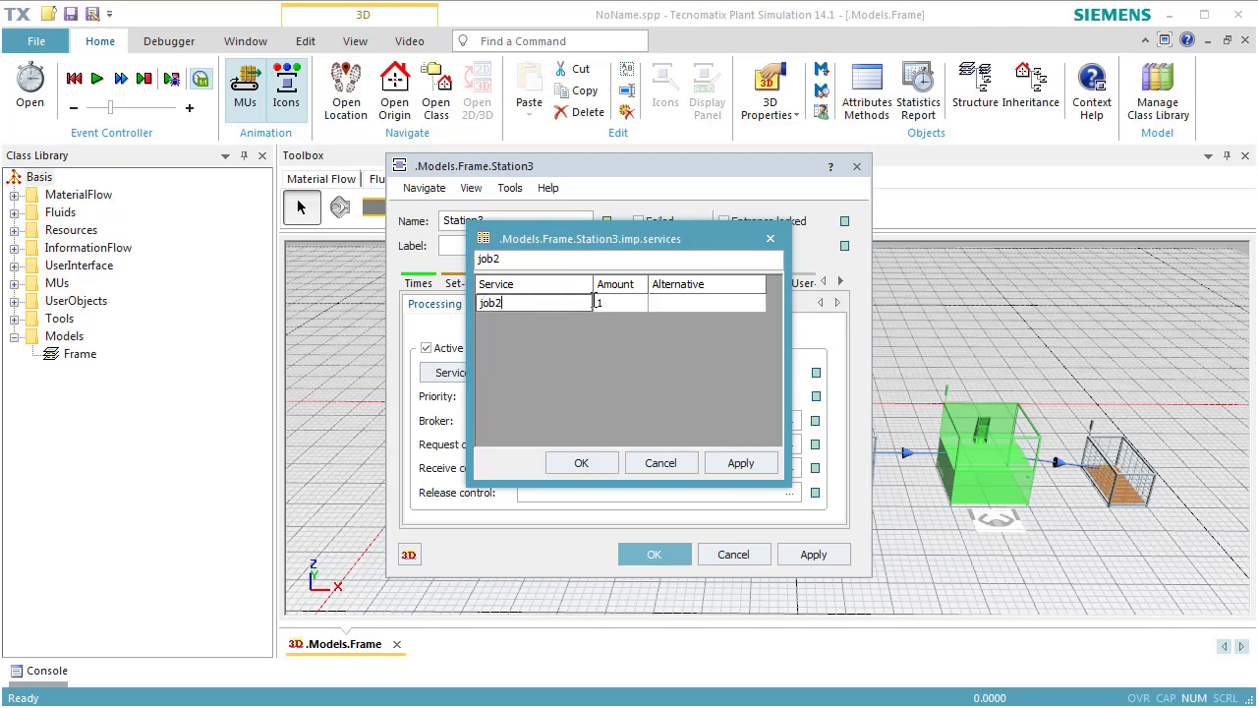
click(597, 464)
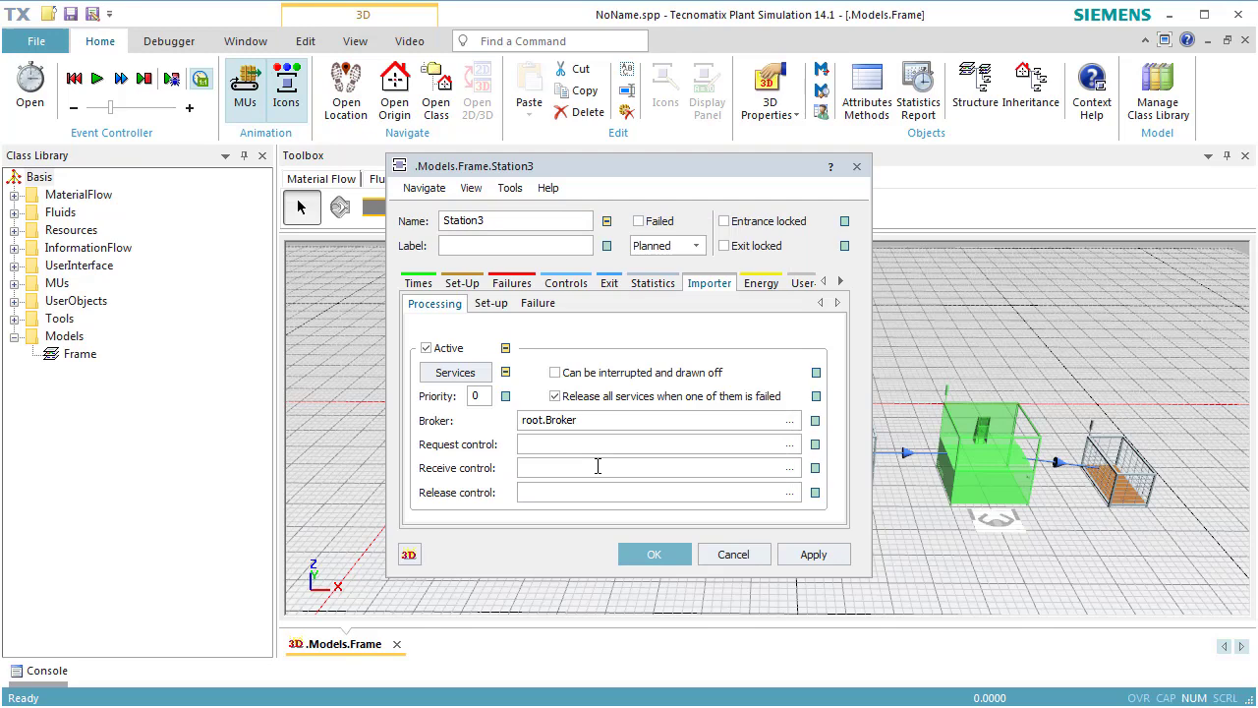
click(653, 554)
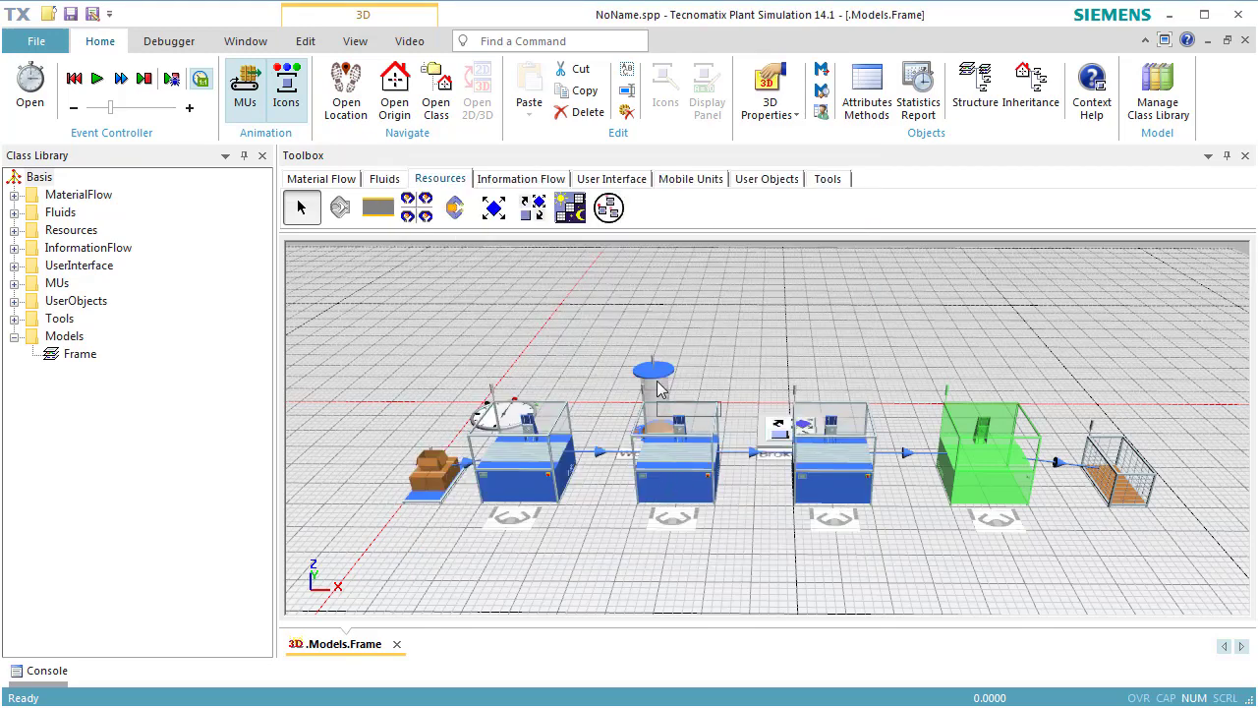
In the WorkerPool's creation table, set the first Worker row's amount to 1 and its additional service to job1.
double_click(657, 393)
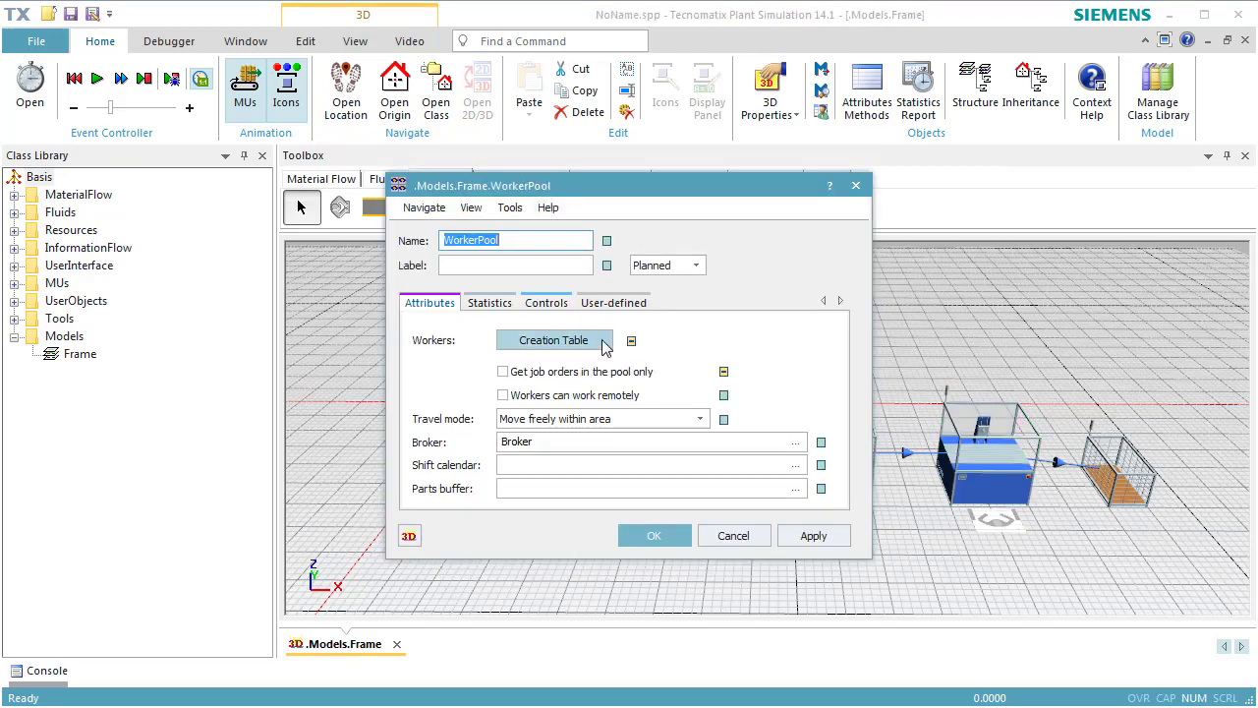
click(601, 340)
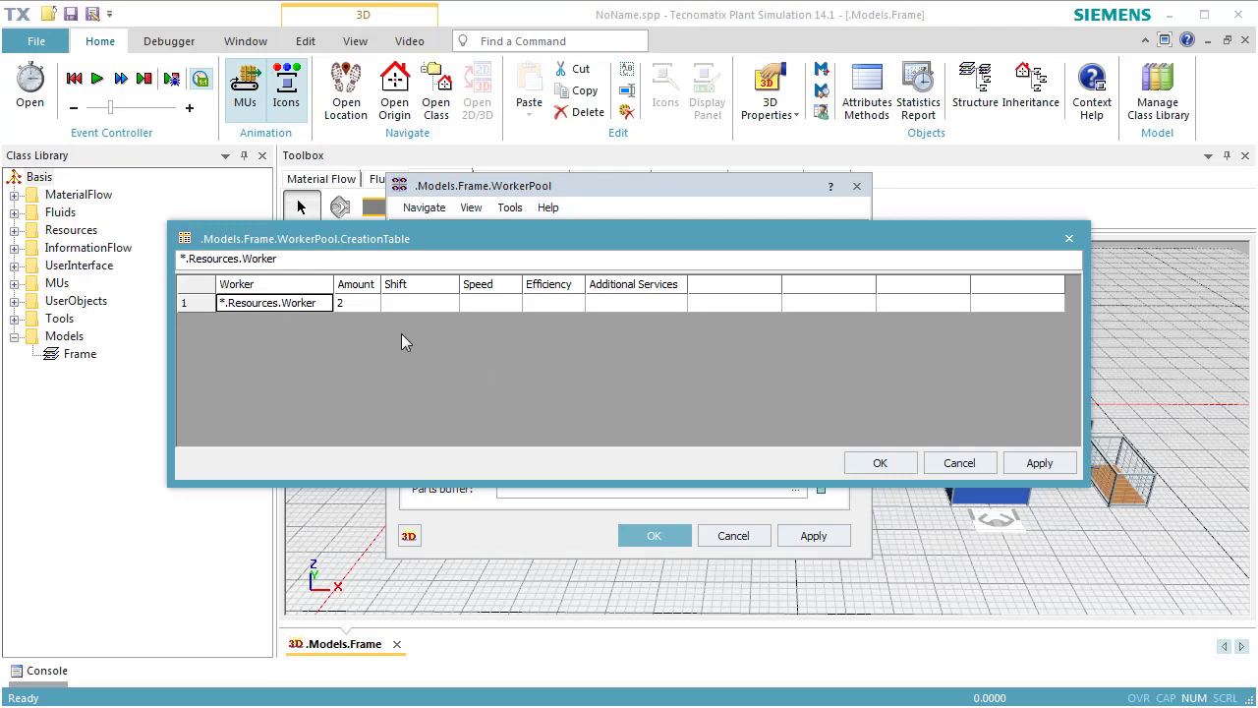
click(362, 303)
text(1)
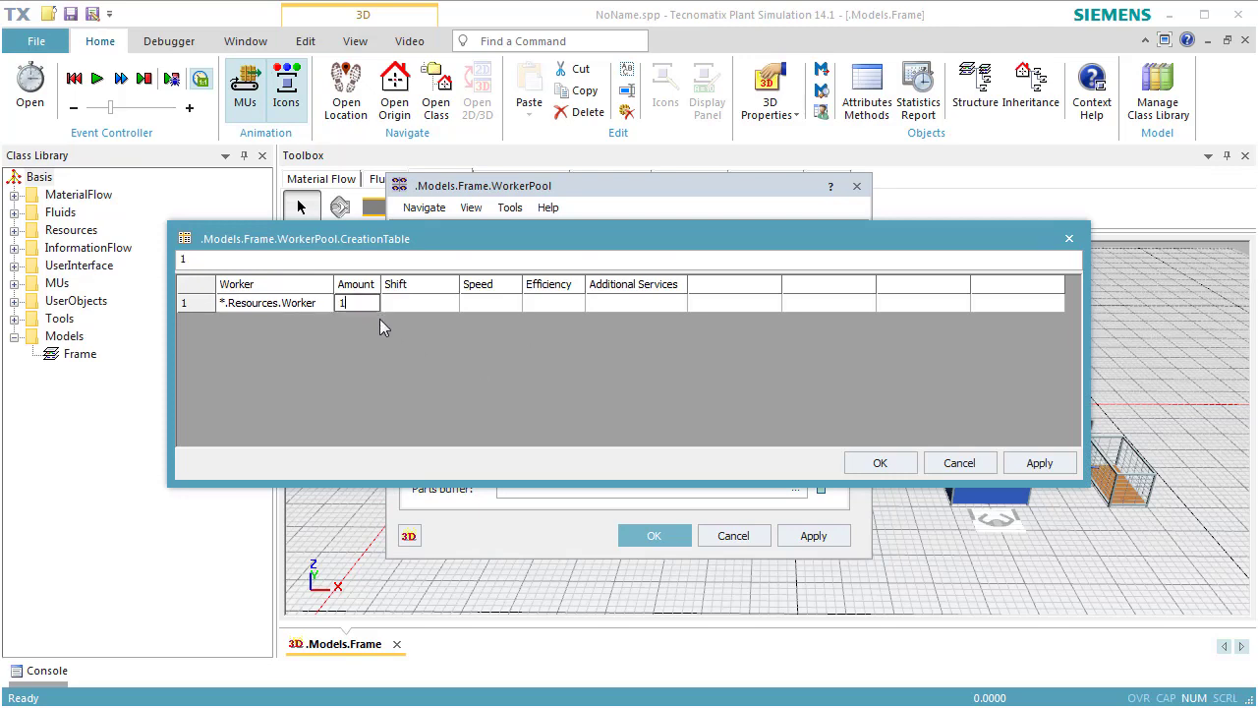
click(599, 302)
text(job1)
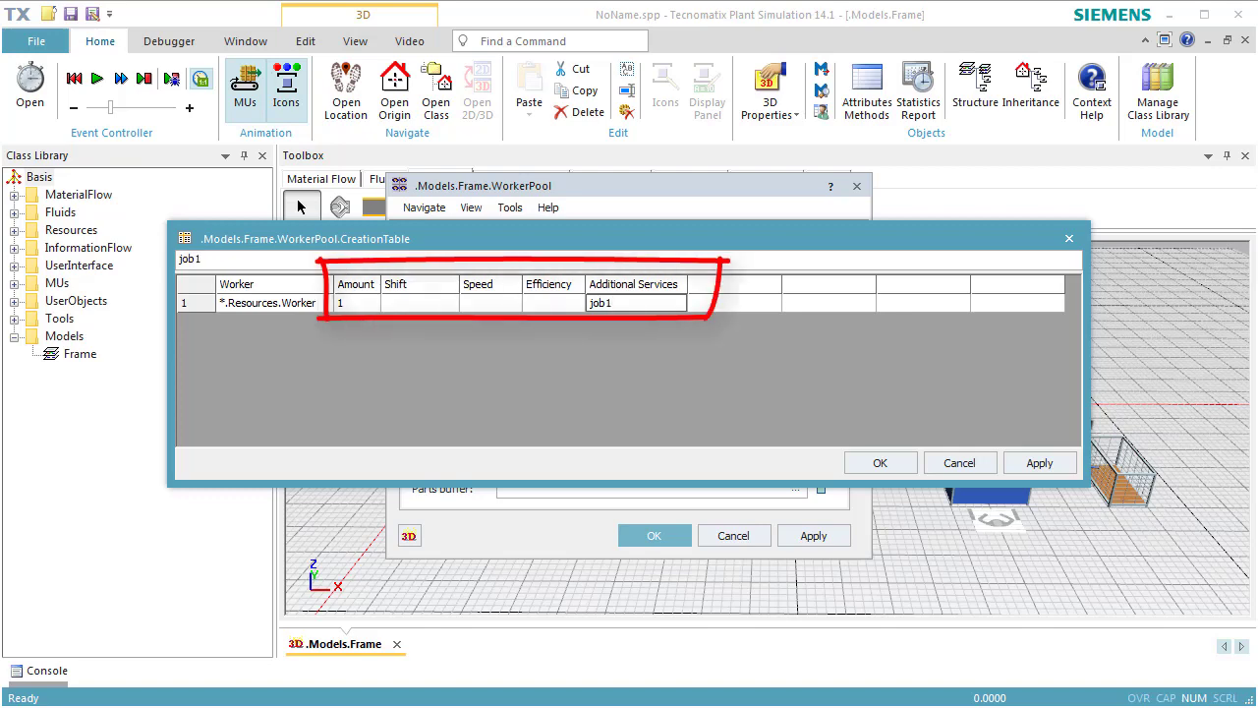
Move the WorkerPool dialog aside to uncover the Resources objects and add .Resources.Worker as the creation table's second row.
click(607, 185)
drag(607, 185, 893, 183)
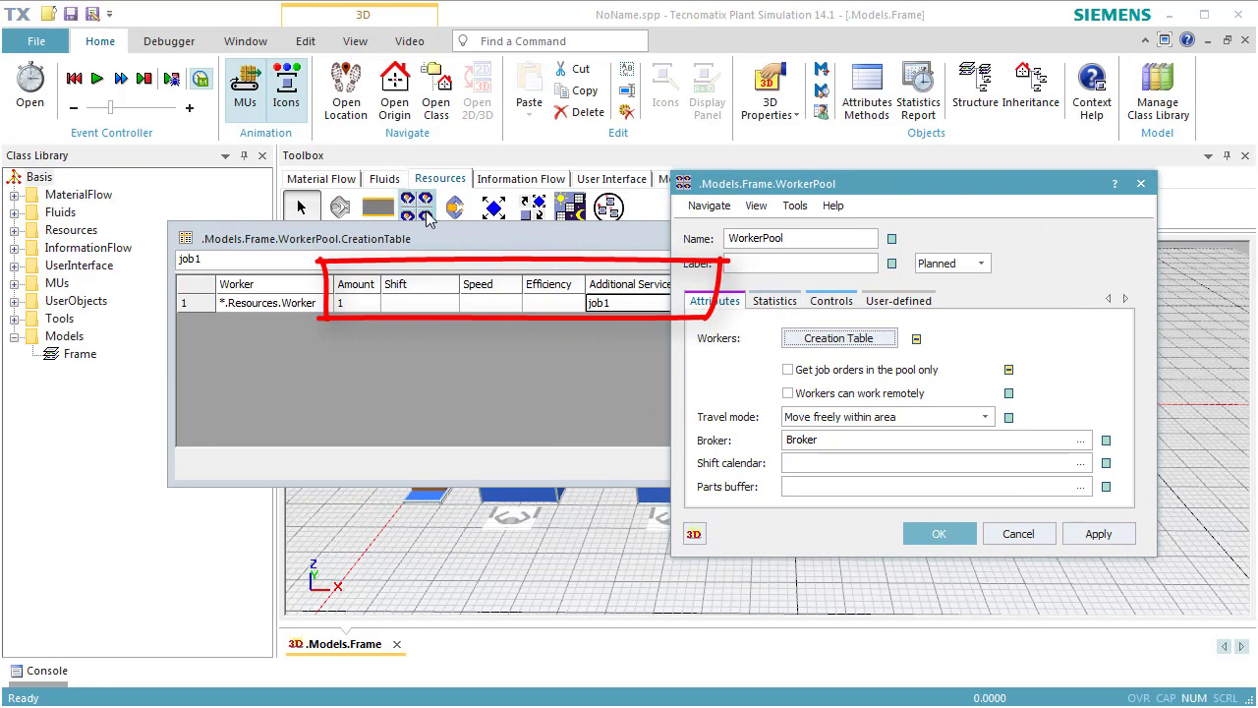
drag(455, 209, 627, 313)
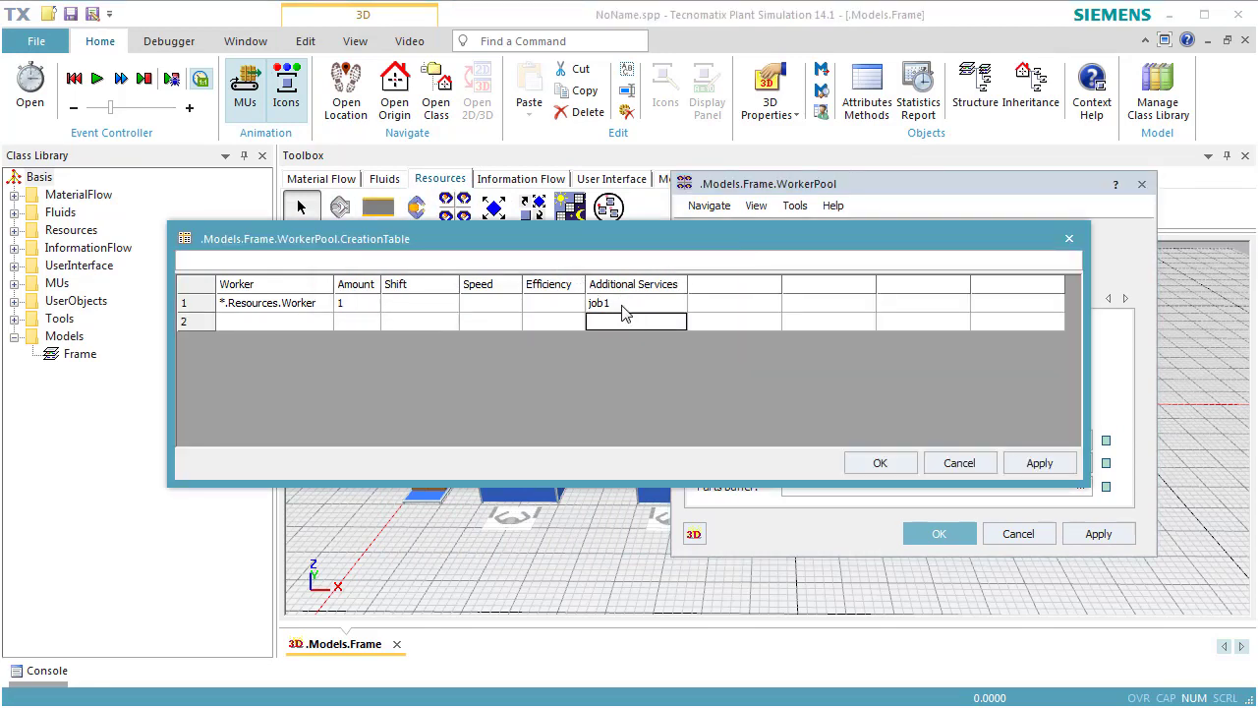
drag(417, 214, 326, 330)
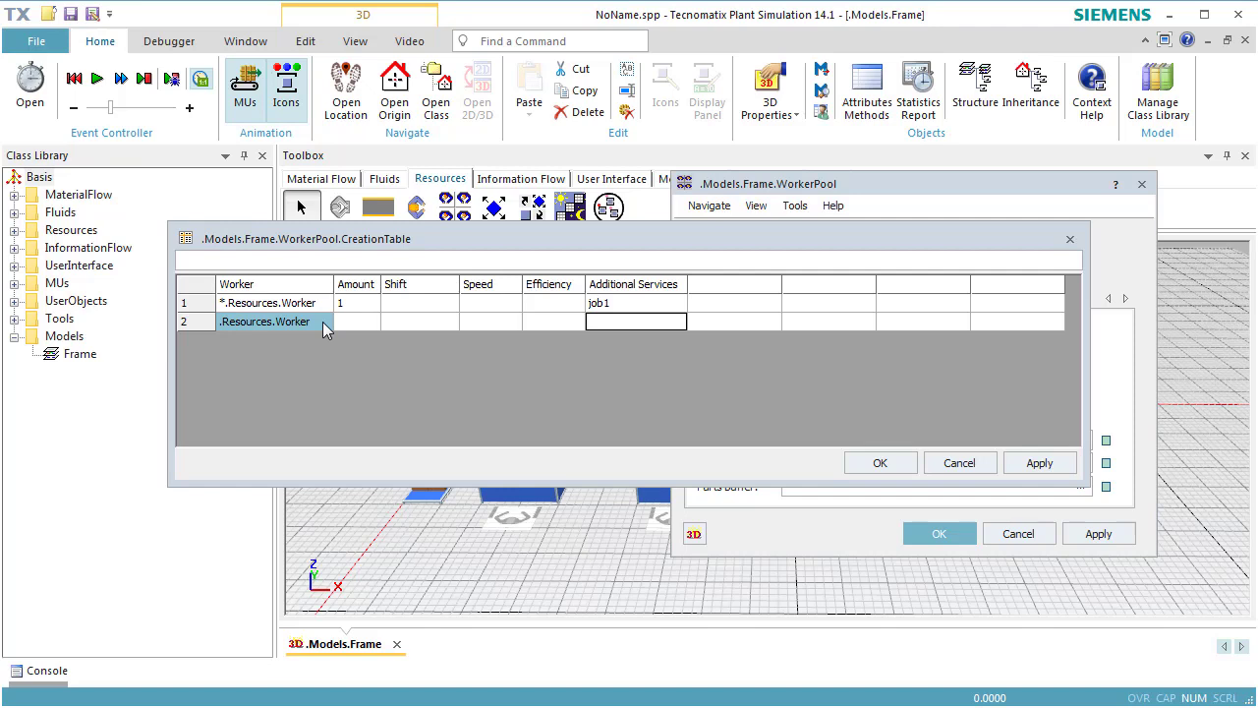
Set the second Worker row's amount to 1 and its additional service to job2, and apply the WorkerPool settings.
click(356, 321)
text(1)
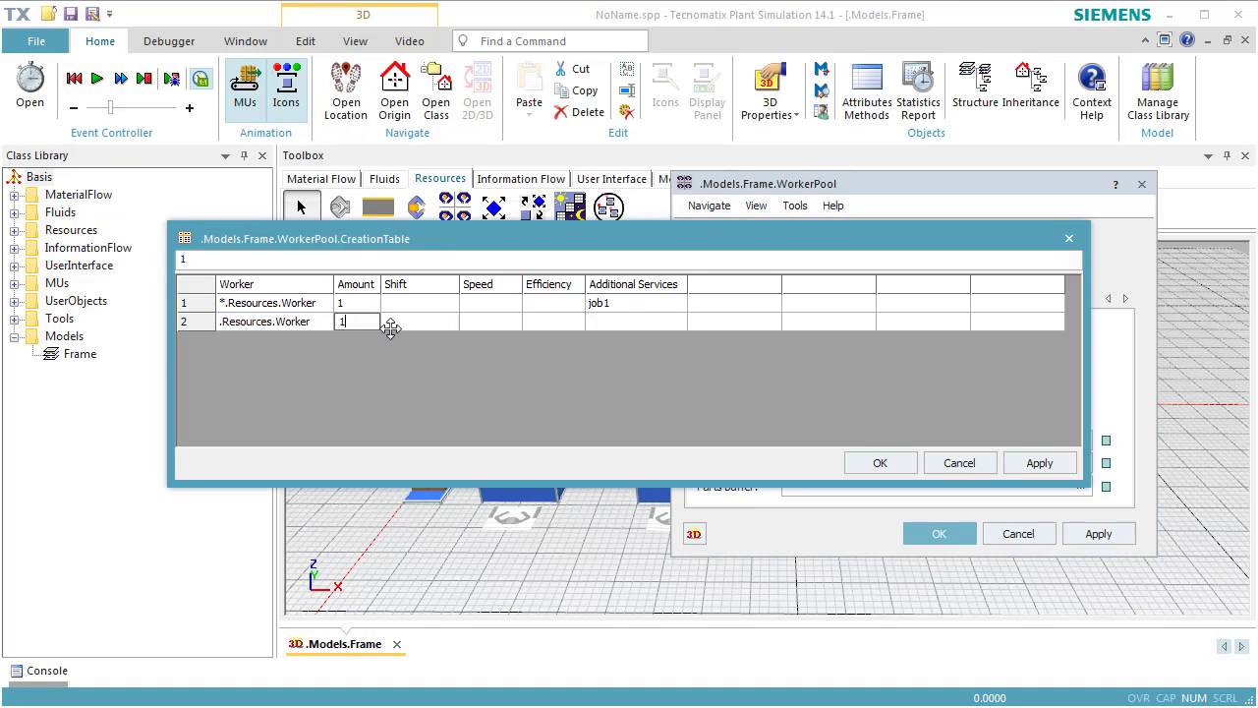
click(611, 319)
text(job2)
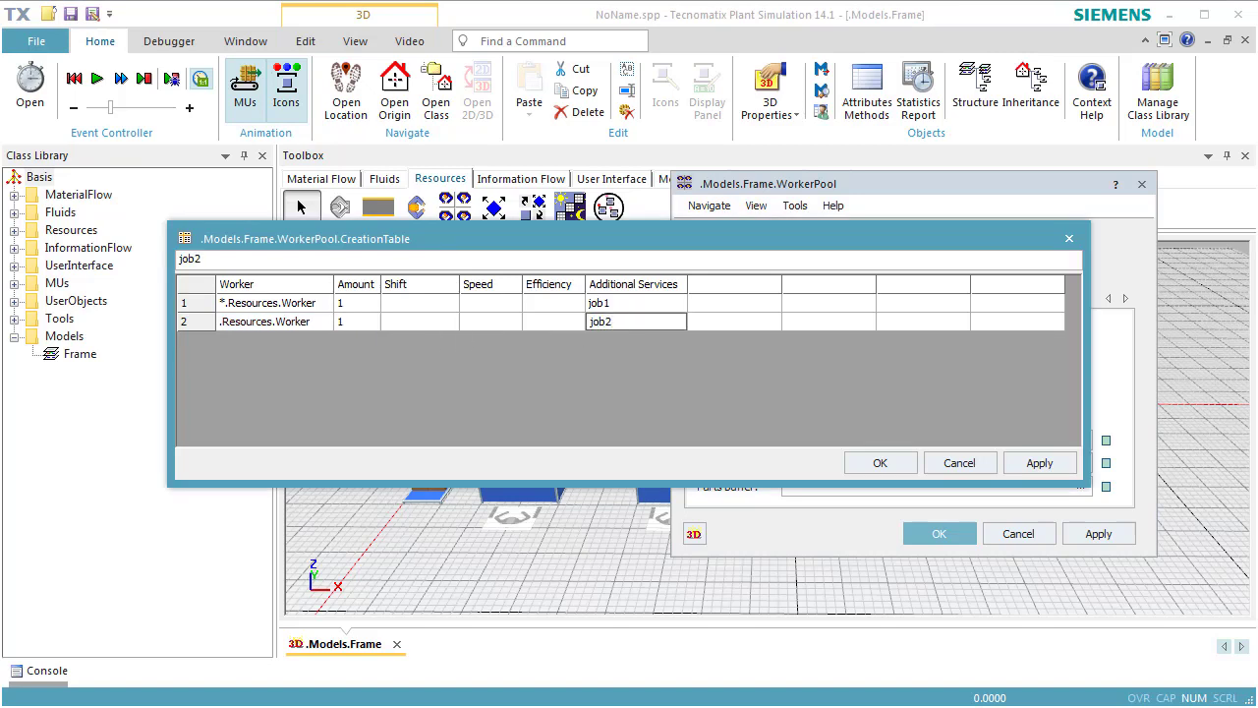
click(706, 320)
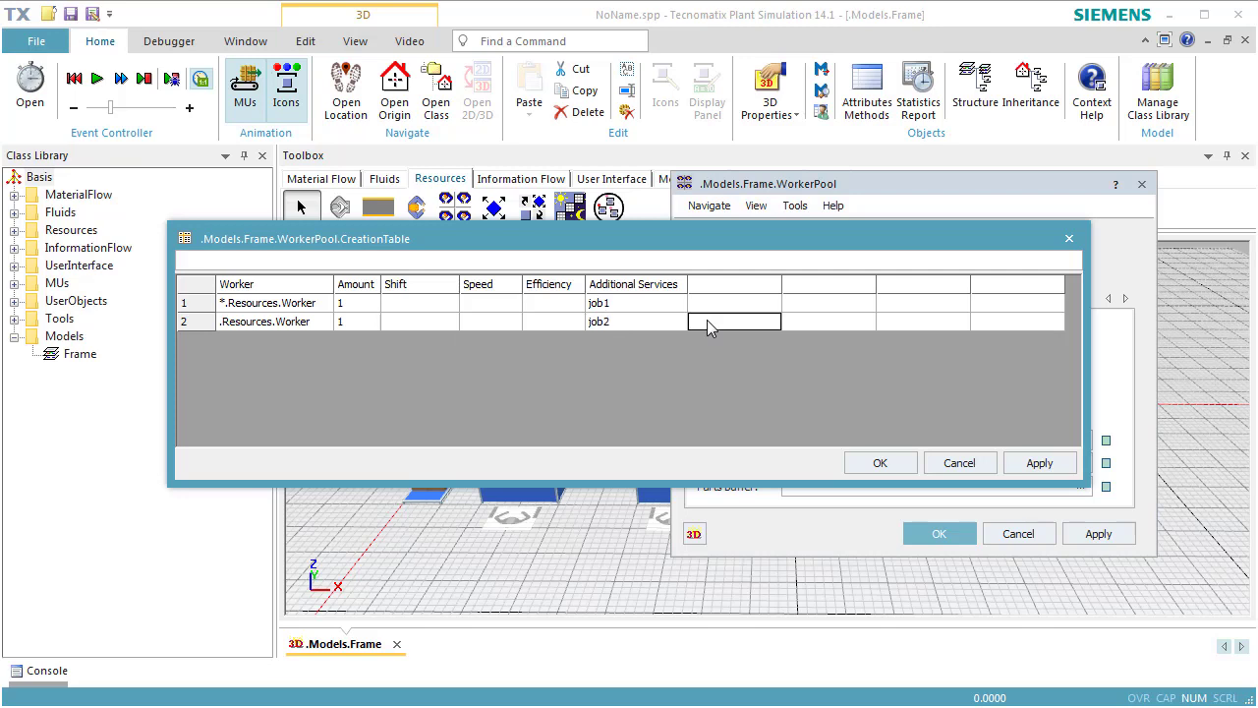
click(880, 463)
click(1048, 536)
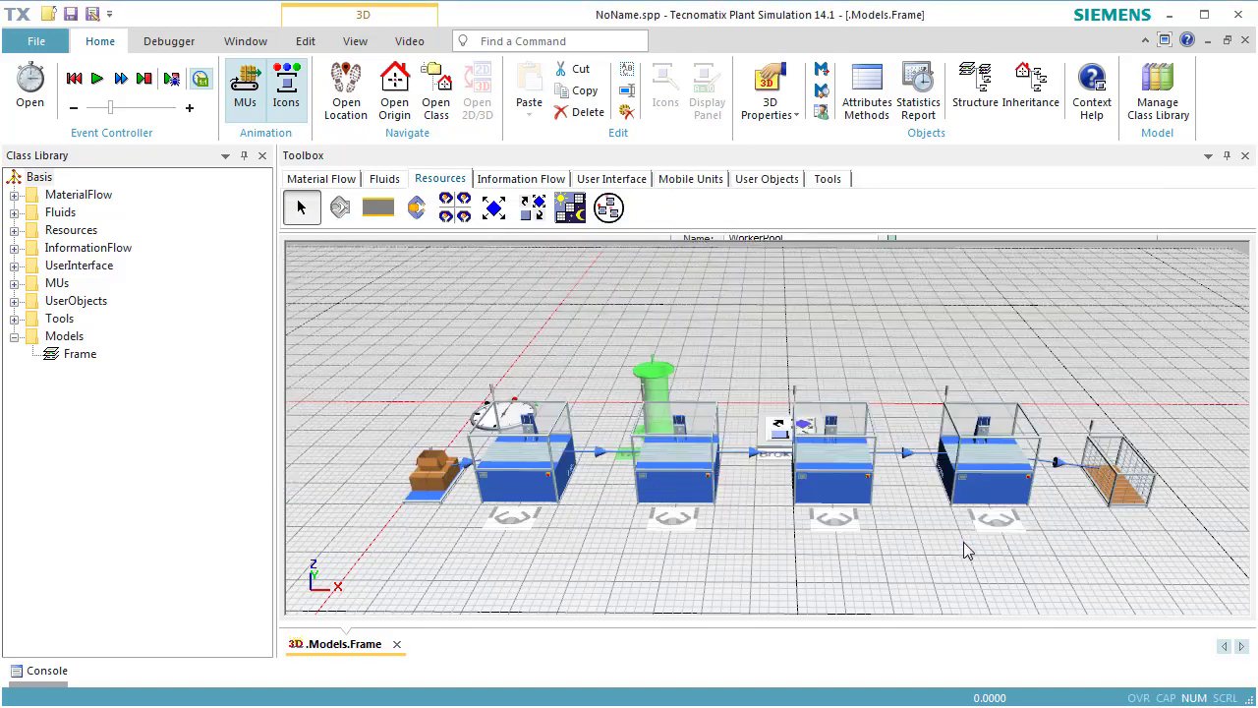
Start the simulation to watch the two workers serve the Stations assigned to job1 and job2.
right_click(900, 392)
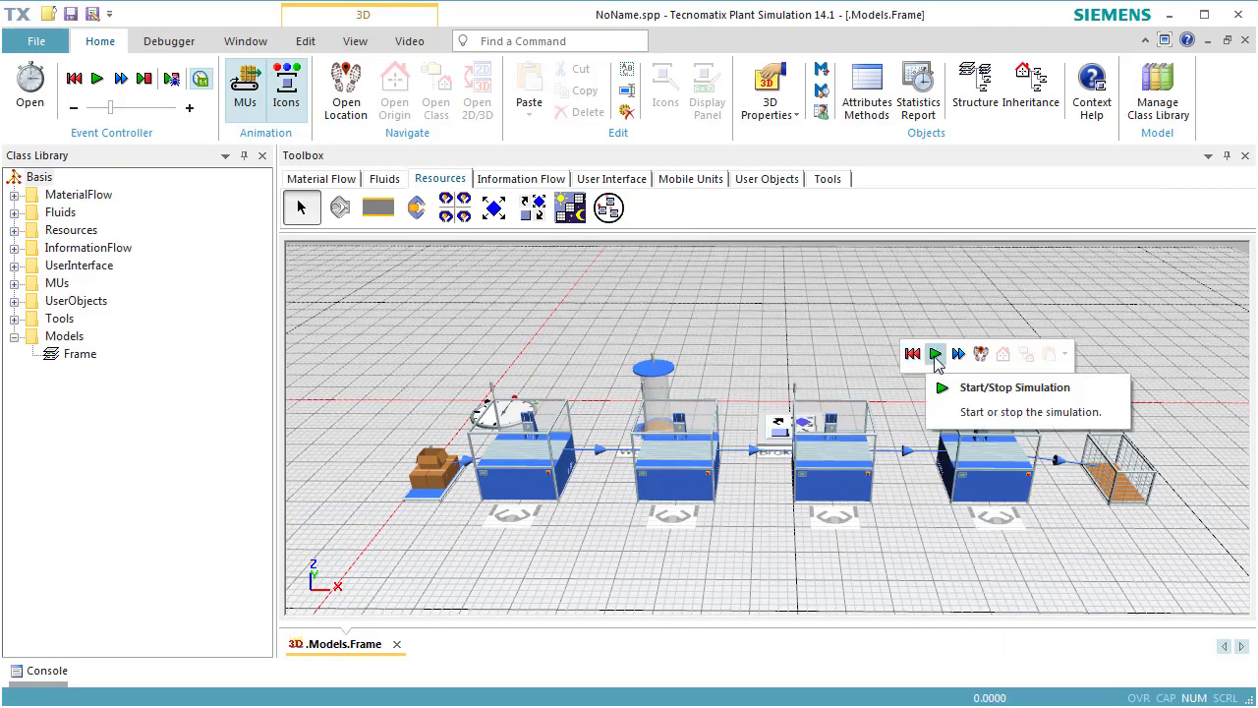
click(935, 356)
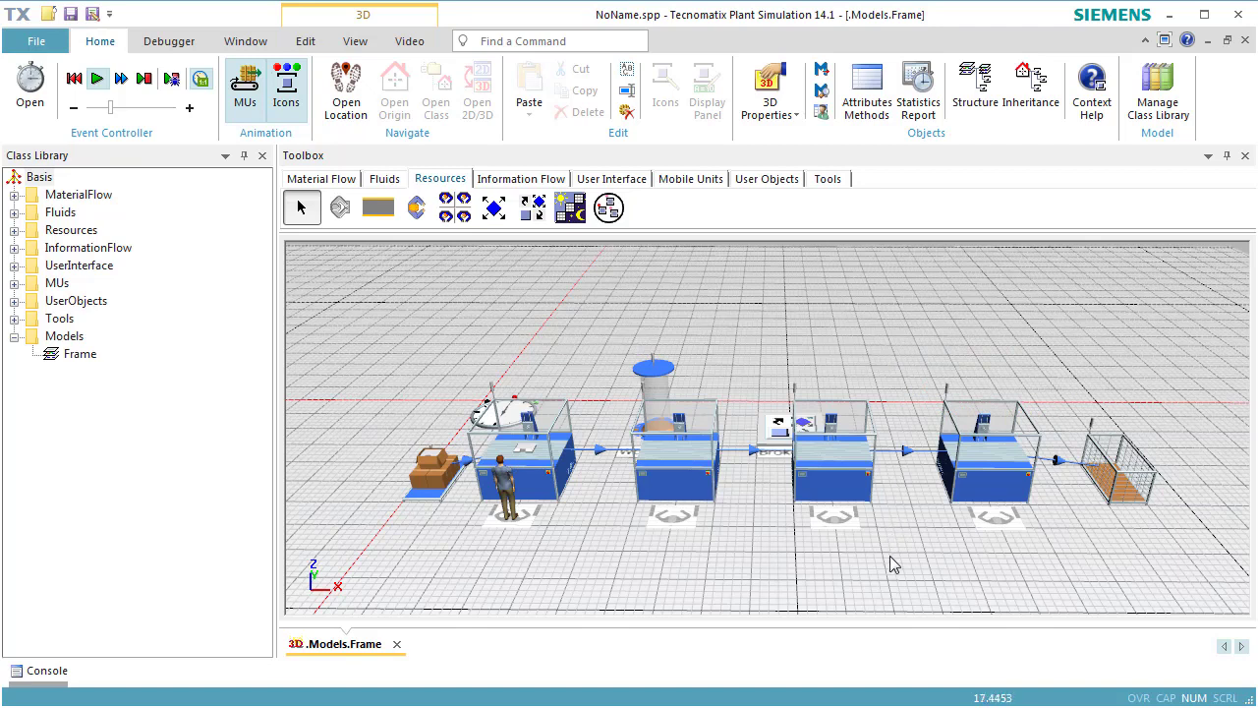